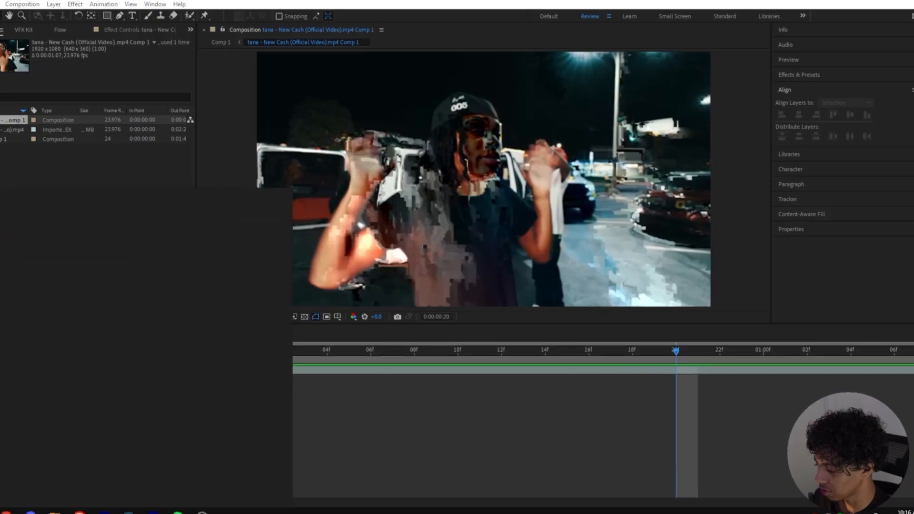
Step: Bring up Windows Start search to look for Adobe Media Encoder
{"action": "key", "text": "super"}
Step: Launch Adobe Media Encoder 2023 and add the New Cash video to the encode queue
{"action": "type", "text": "media"}
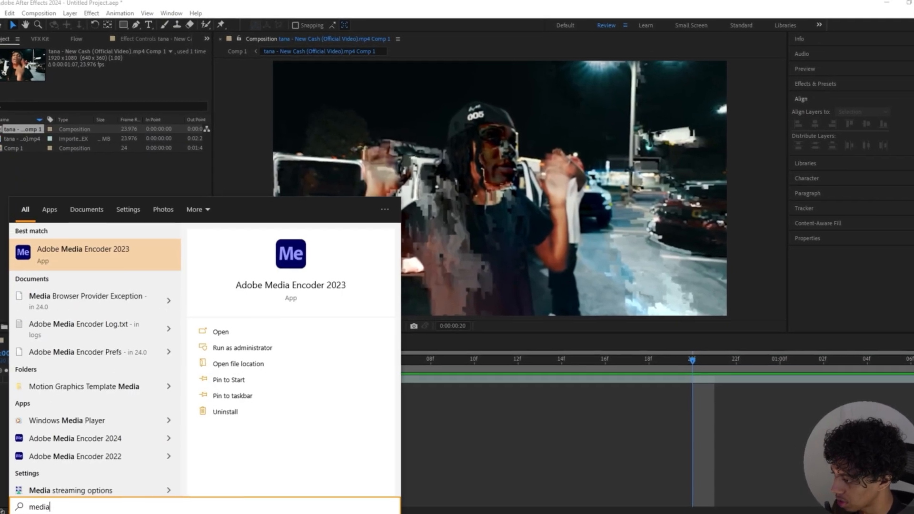
{"action": "key", "text": "Return"}
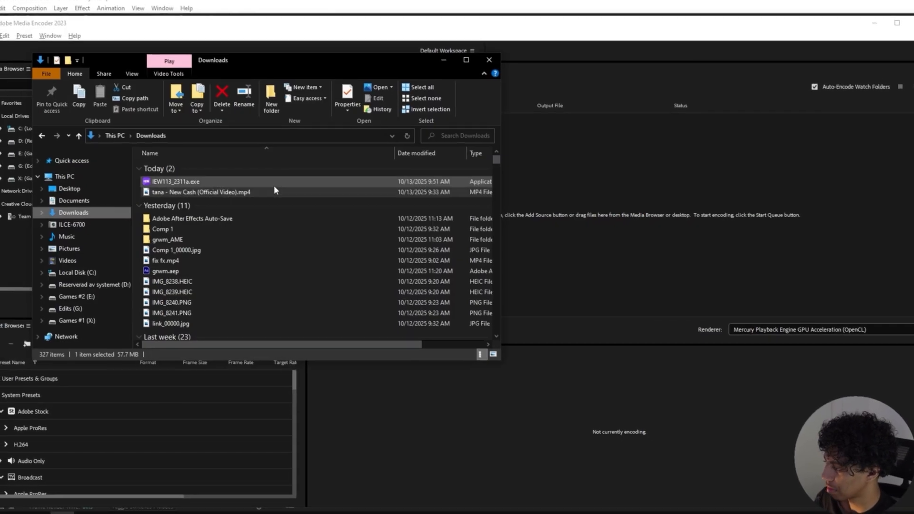
{"action": "left_click_drag", "start_coordinate": [273, 191], "coordinate": [579, 303]}
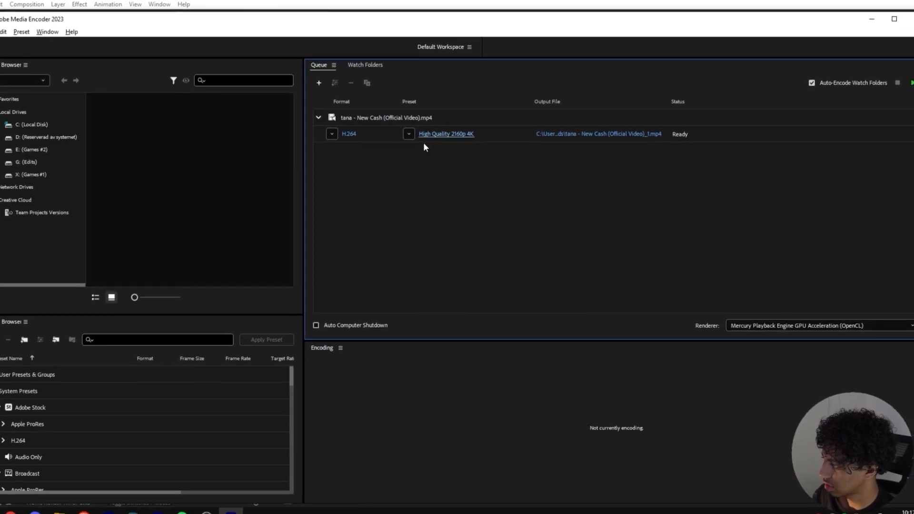
Step: Set the clip to the H.264 High Quality 1080p HD preset and start encoding
{"action": "left_click", "coordinate": [427, 139]}
{"action": "left_click", "coordinate": [519, 75]}
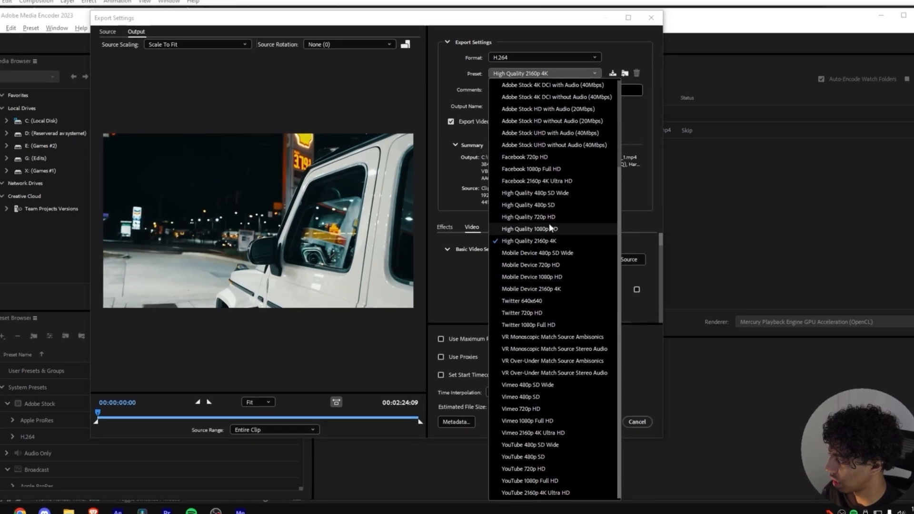
{"action": "left_click", "coordinate": [549, 223]}
{"action": "left_click", "coordinate": [601, 416]}
{"action": "left_click", "coordinate": [911, 78]}
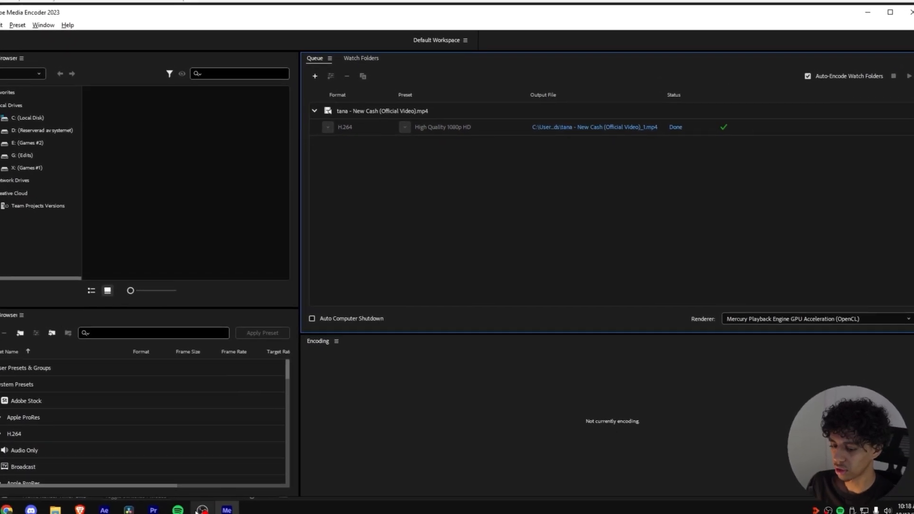
Step: Back in After Effects, replace the footage with the re-encoded _1.mp4 and set preview resolution to Full
{"action": "left_click", "coordinate": [104, 510]}
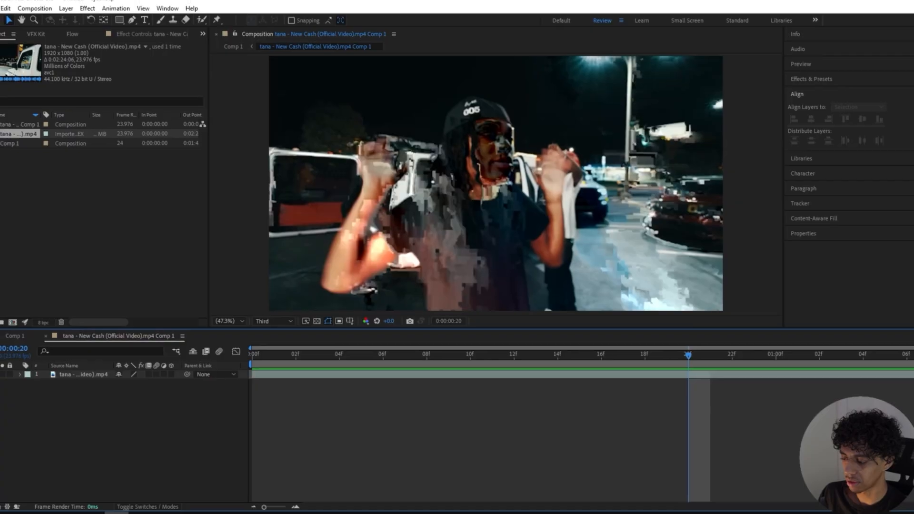
{"action": "right_click", "coordinate": [14, 134]}
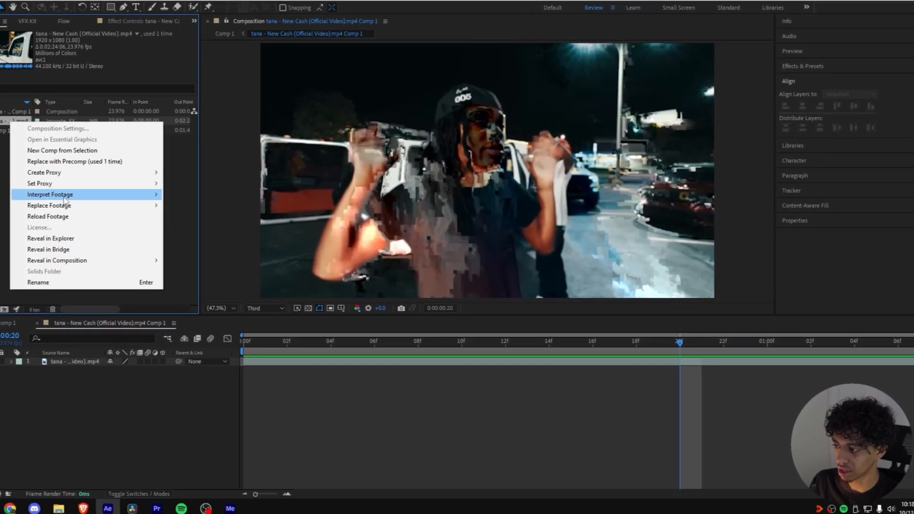
{"action": "mouse_move", "coordinate": [64, 205]}
{"action": "left_click", "coordinate": [181, 206]}
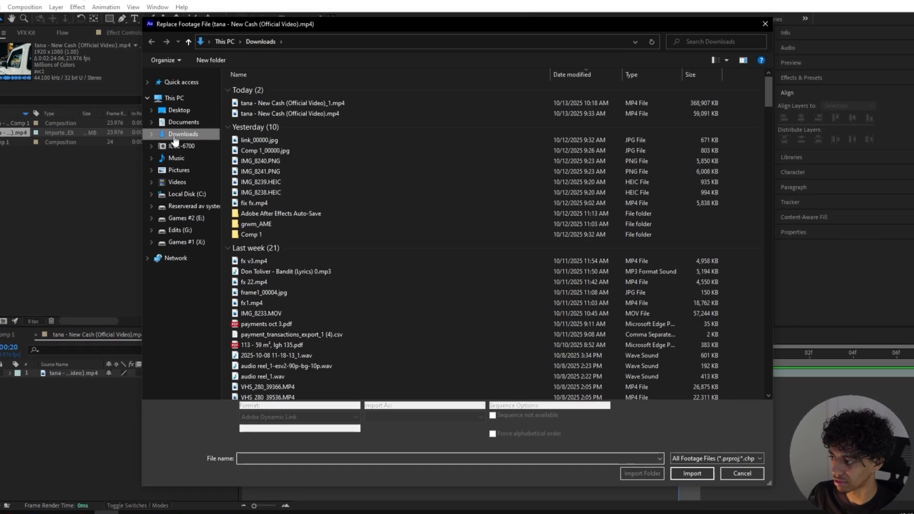
{"action": "double_click", "coordinate": [288, 104]}
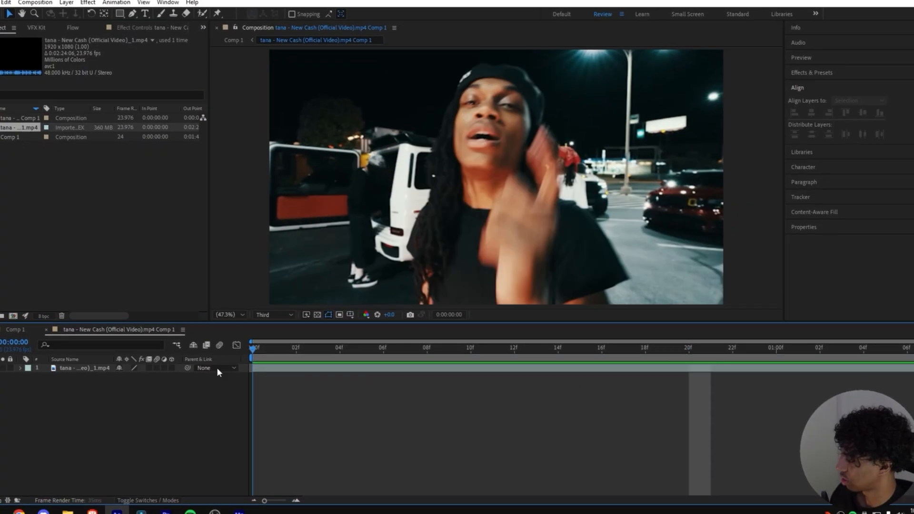
{"action": "left_click_drag", "start_coordinate": [595, 347], "coordinate": [207, 362]}
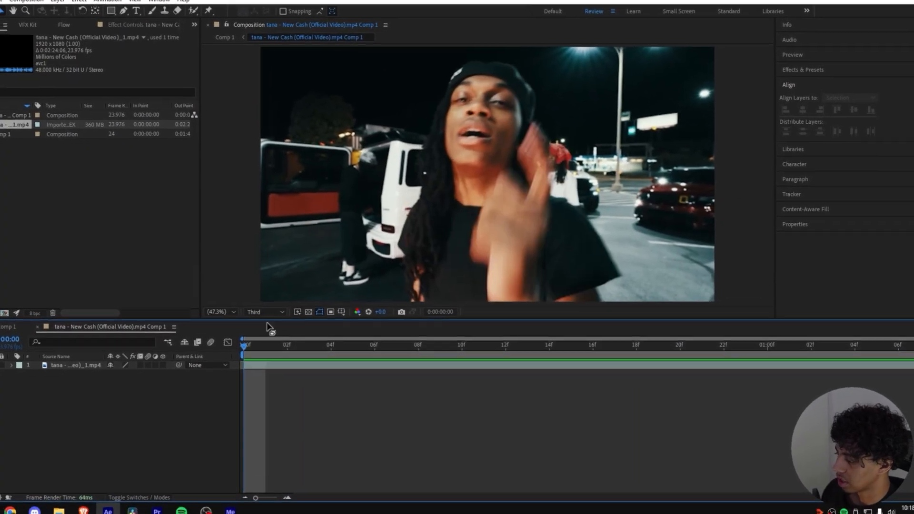
{"action": "left_click", "coordinate": [266, 313]}
{"action": "left_click", "coordinate": [269, 334]}
Step: Roto Brush the performer, including face and cap, removing stray background from the selection
{"action": "double_click", "coordinate": [274, 366]}
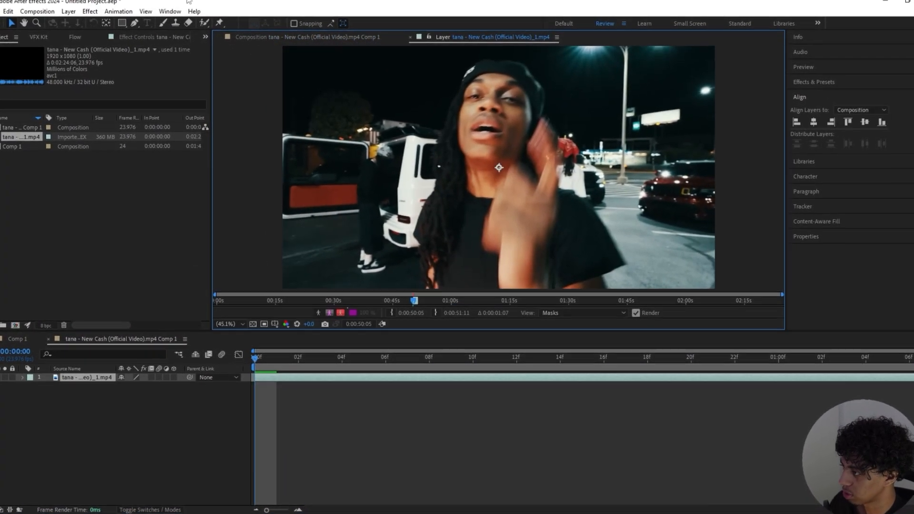
{"action": "left_click", "coordinate": [204, 23]}
{"action": "left_click_drag", "start_coordinate": [437, 279], "coordinate": [481, 147]}
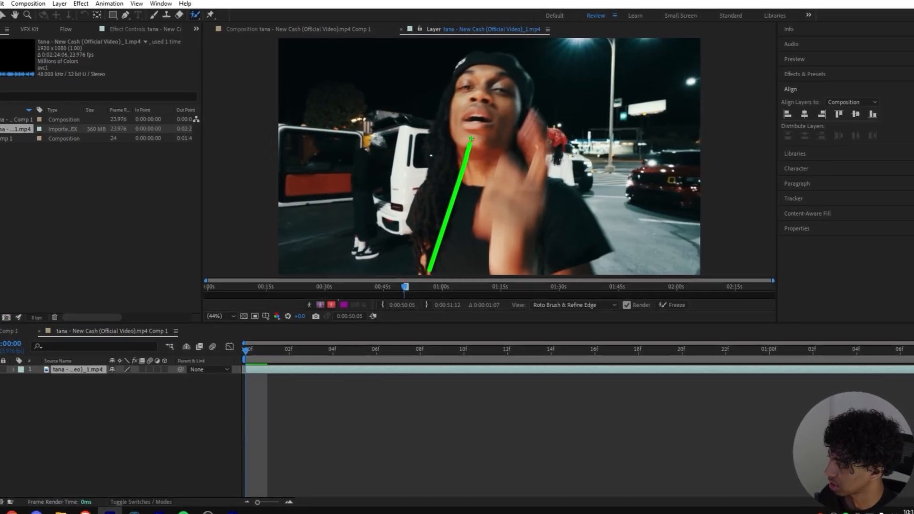
{"action": "mouse_move", "coordinate": [419, 126]}
{"action": "left_mouse_down"}
{"action": "mouse_move", "coordinate": [418, 164]}
{"action": "mouse_move", "coordinate": [452, 85]}
{"action": "mouse_move", "coordinate": [478, 62]}
{"action": "mouse_move", "coordinate": [515, 71]}
{"action": "left_mouse_up"}
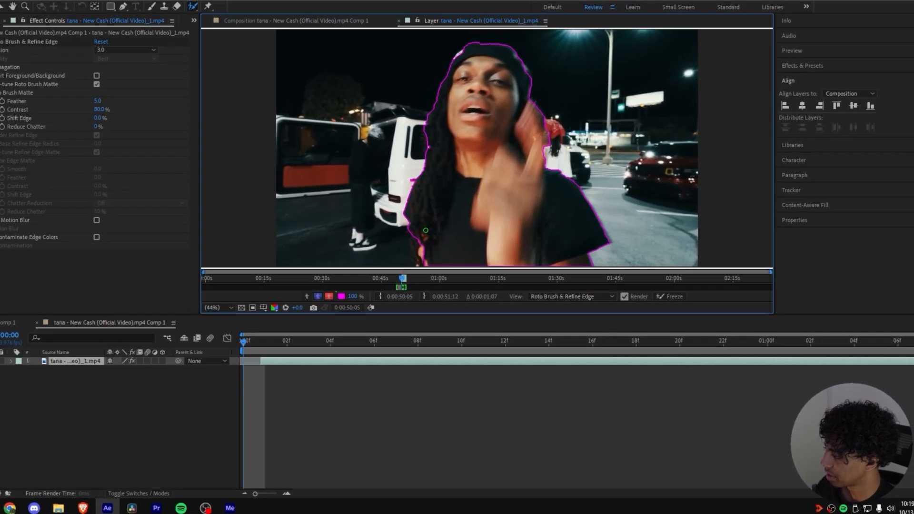
{"action": "left_click_drag", "start_coordinate": [425, 230], "coordinate": [420, 257]}
{"action": "scroll", "coordinate": [512, 176], "scroll_direction": "up", "scroll_amount": 1}
{"action": "left_click_drag", "start_coordinate": [508, 158], "coordinate": [508, 156]}
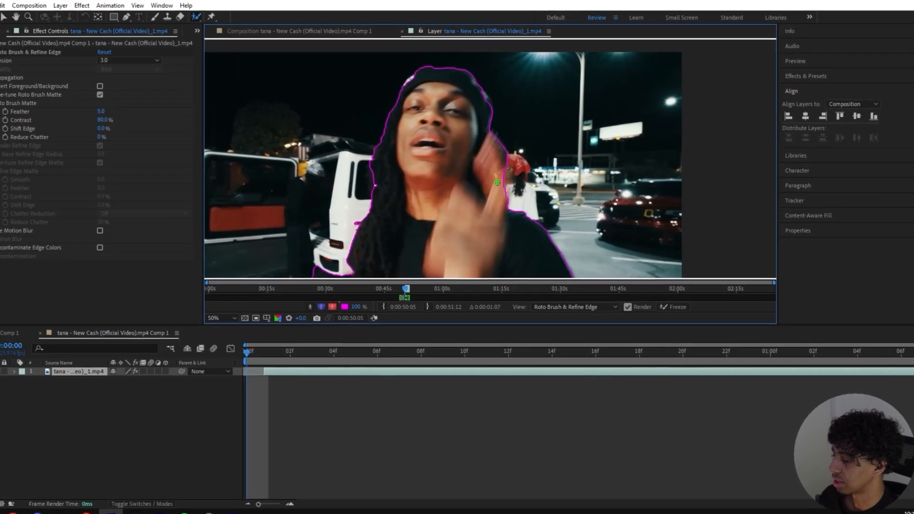
{"action": "left_click_drag", "start_coordinate": [402, 86], "coordinate": [479, 149]}
{"action": "left_click_drag", "start_coordinate": [473, 149], "coordinate": [486, 141]}
{"action": "scroll", "coordinate": [486, 139], "scroll_direction": "up", "scroll_amount": 2}
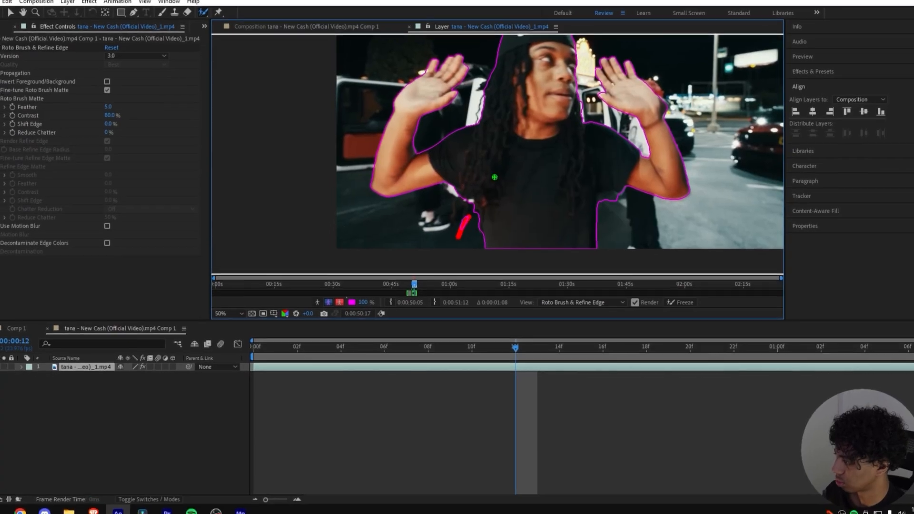
{"action": "left_click_drag", "start_coordinate": [526, 182], "coordinate": [529, 221]}
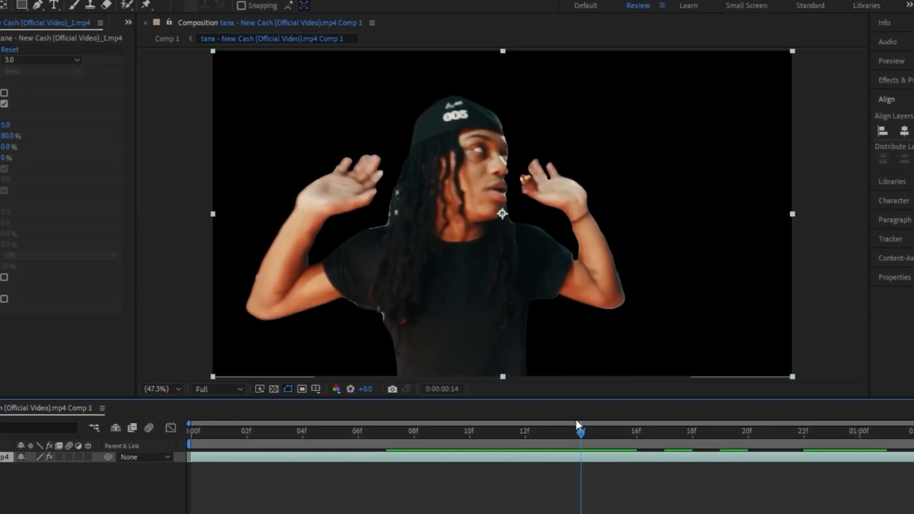
Step: Apply Refine Soft Matte with Additional Edge Radius 3.0 and feather about 7.5
{"action": "left_click_drag", "start_coordinate": [576, 419], "coordinate": [641, 421]}
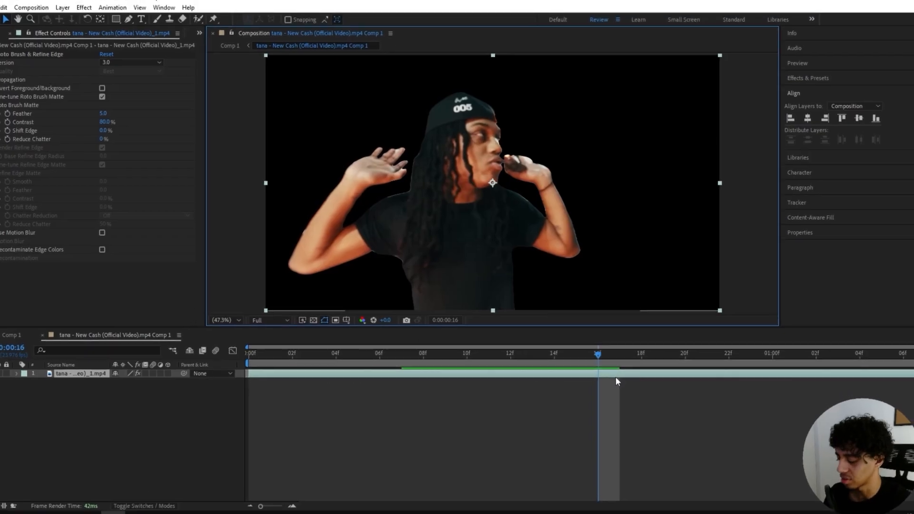
{"action": "key", "text": "ctrl+space"}
{"action": "type", "text": "refine"}
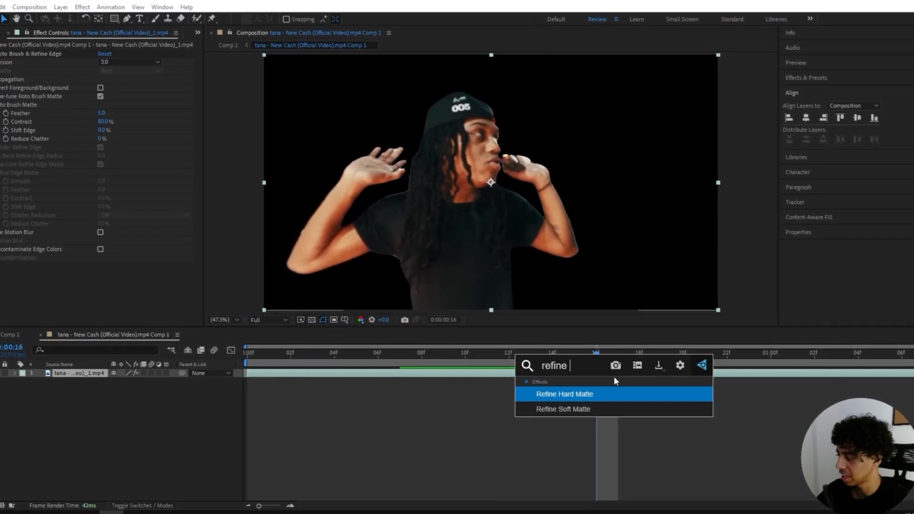
{"action": "type", "text": " soft"}
{"action": "key", "text": "Return"}
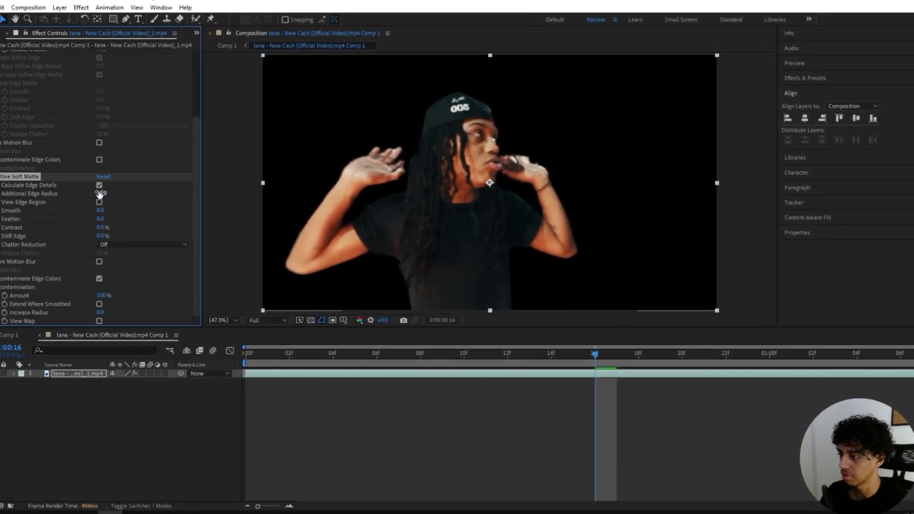
{"action": "left_click", "coordinate": [100, 193]}
{"action": "type", "text": "4"}
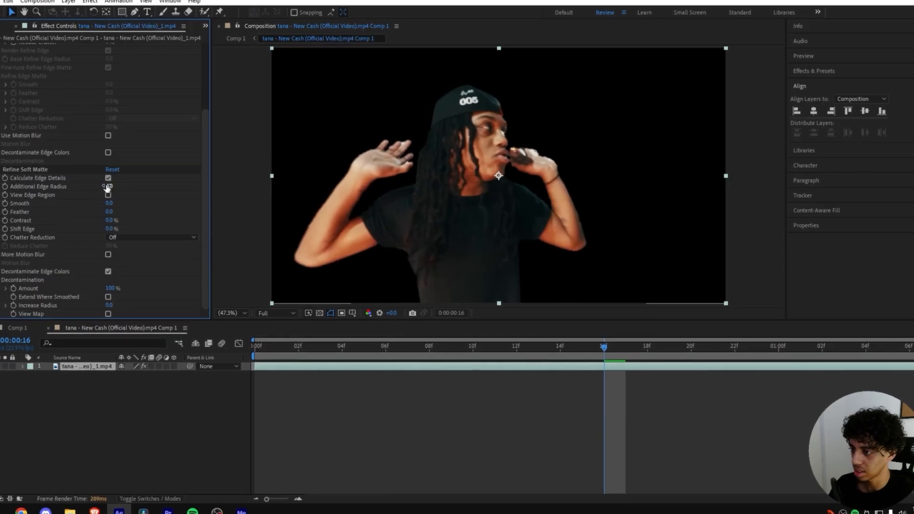
{"action": "mouse_move", "coordinate": [107, 215]}
{"action": "left_mouse_down"}
{"action": "mouse_move", "coordinate": [138, 208]}
{"action": "mouse_move", "coordinate": [119, 216]}
{"action": "left_mouse_up"}
{"action": "left_click", "coordinate": [113, 191]}
{"action": "type", "text": "3"}
{"action": "left_click", "coordinate": [135, 200]}
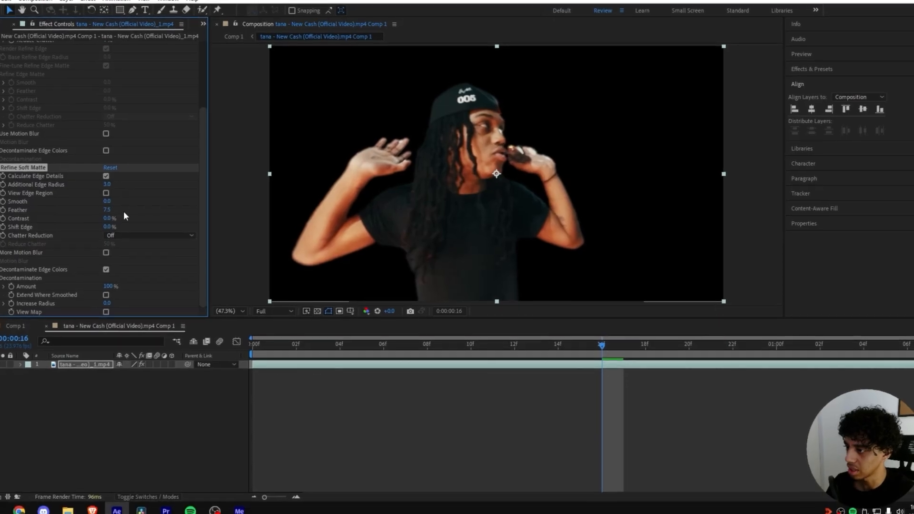
Step: Preview the refined cutout and duplicate the rotoscoped video layer
{"action": "key", "text": "space"}
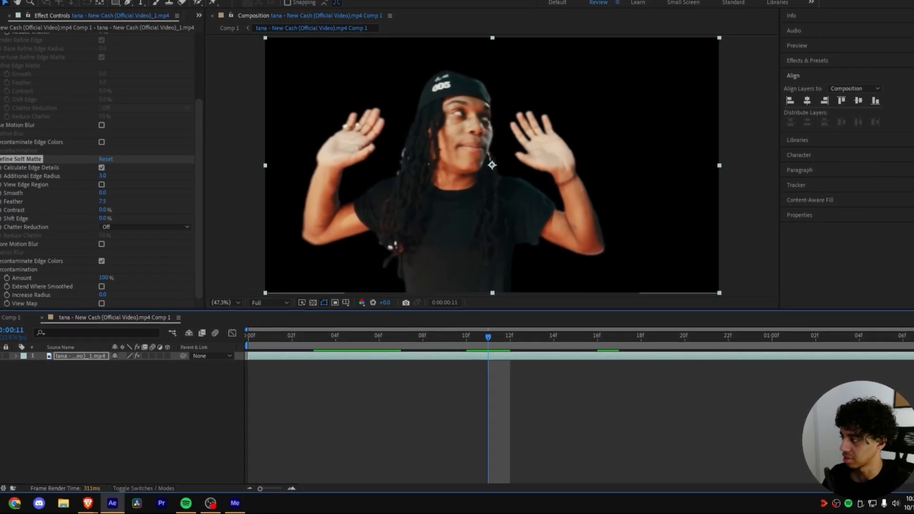
{"action": "left_click", "coordinate": [1, 180]}
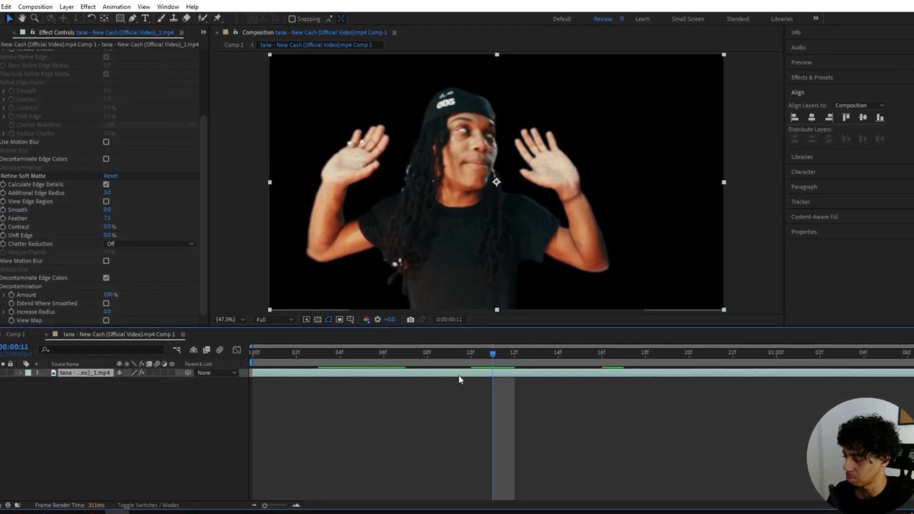
{"action": "key", "text": "ctrl+d"}
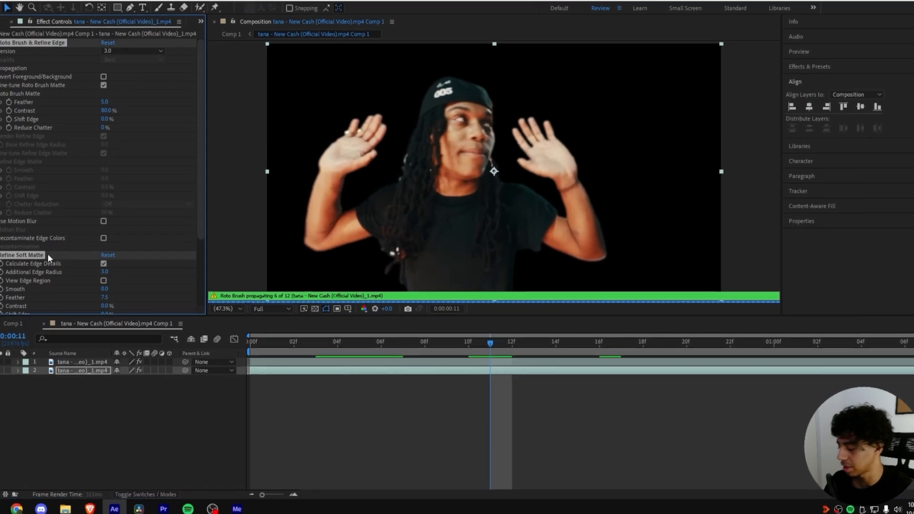
Step: Remove the effects from the duplicate, set preview resolution to Third, and duplicate the footage layer
{"action": "key", "text": "Delete"}
{"action": "left_click_drag", "start_coordinate": [491, 342], "coordinate": [303, 340]}
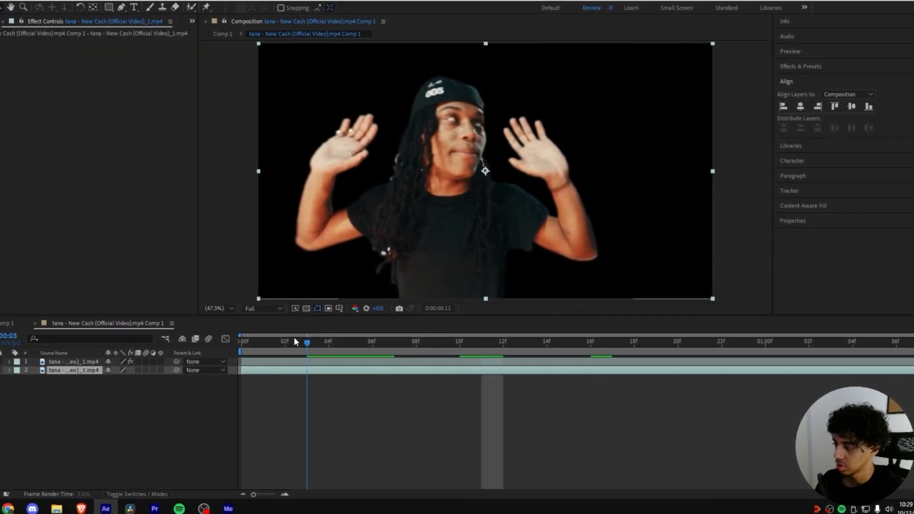
{"action": "left_click", "coordinate": [263, 308]}
{"action": "left_click", "coordinate": [273, 353]}
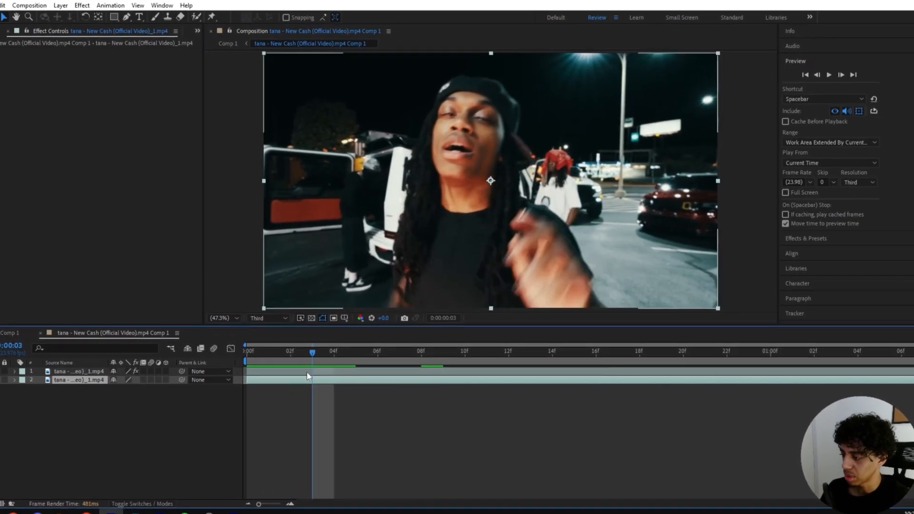
{"action": "left_click", "coordinate": [113, 371]}
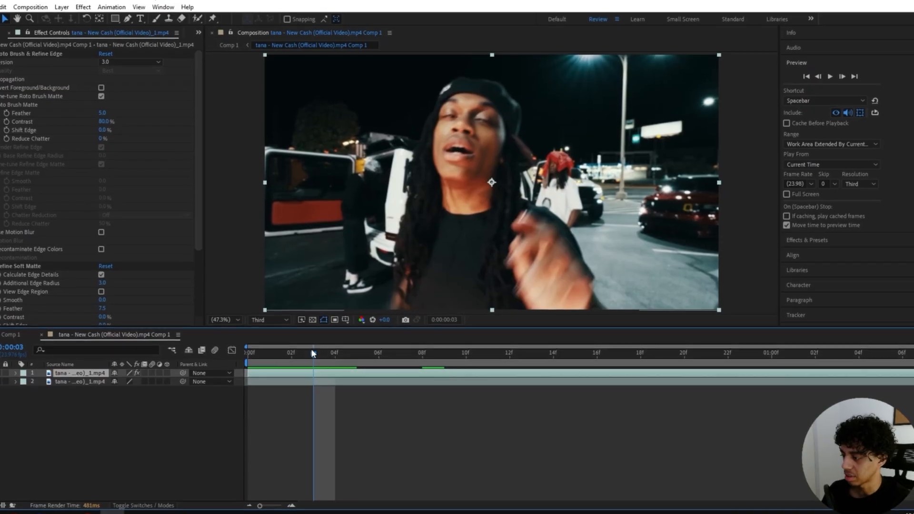
{"action": "key", "text": "ctrl+d"}
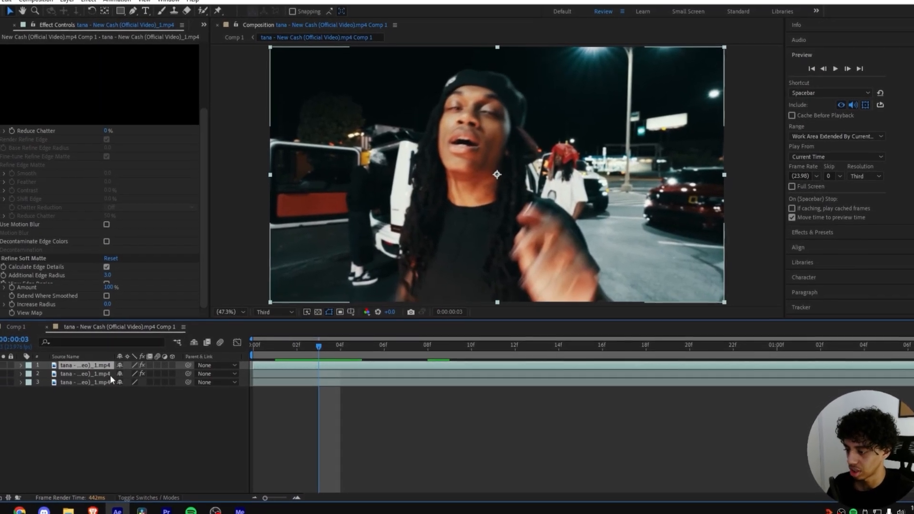
{"action": "left_click", "coordinate": [109, 374]}
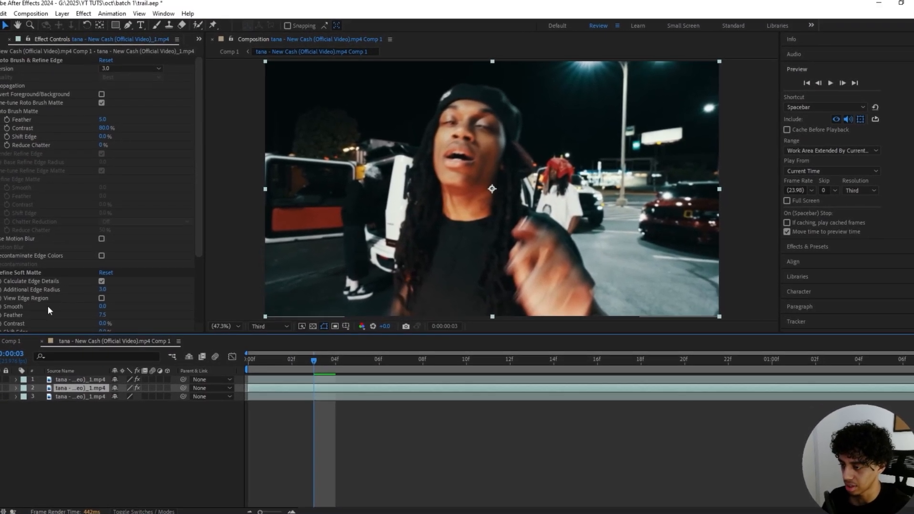
Step: Rename the three layers subject, trail and bg from top to bottom
{"action": "left_click", "coordinate": [80, 379]}
{"action": "key", "text": "Return"}
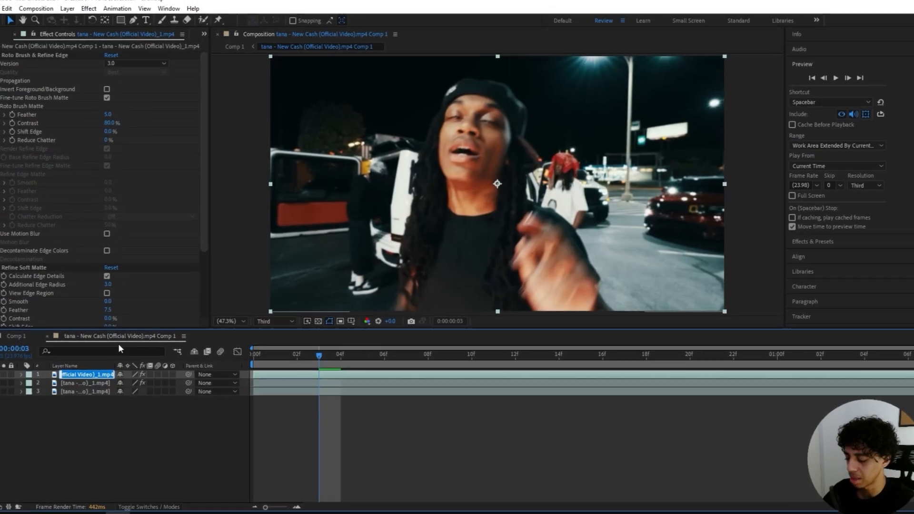
{"action": "type", "text": "subject"}
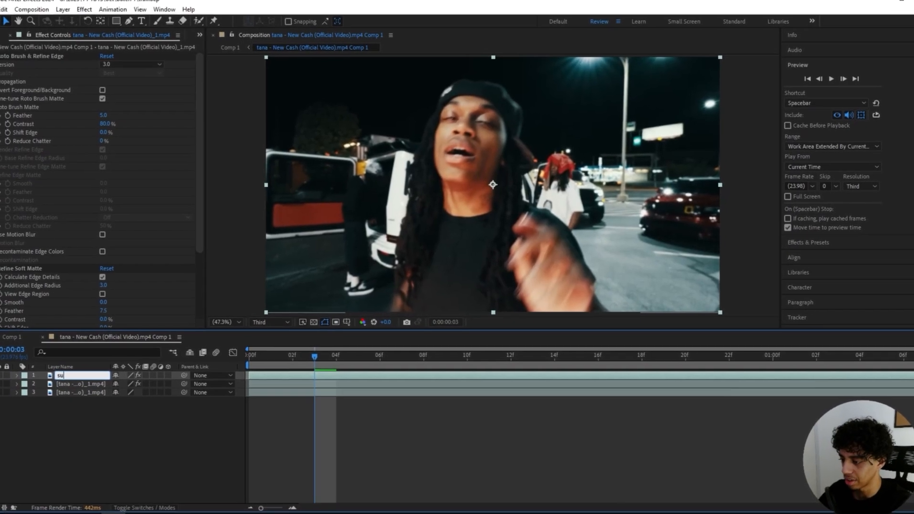
{"action": "key", "text": "Return"}
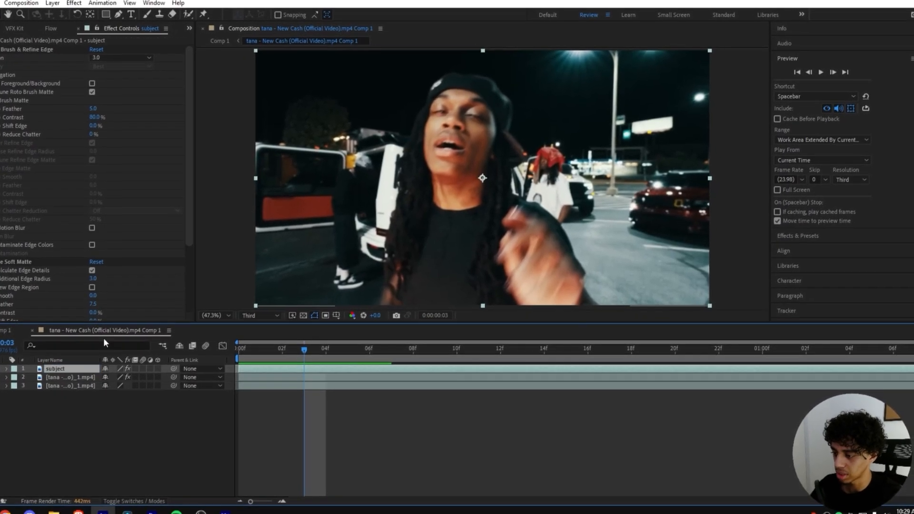
{"action": "right_click", "coordinate": [77, 383]}
{"action": "left_click", "coordinate": [101, 354]}
{"action": "type", "text": "trail"}
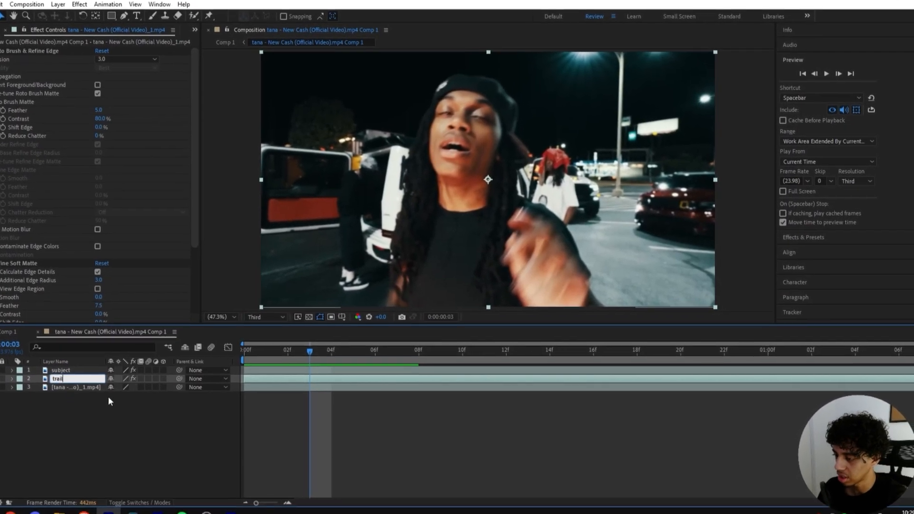
{"action": "key", "text": "Return"}
{"action": "right_click", "coordinate": [79, 393]}
{"action": "left_click", "coordinate": [101, 369]}
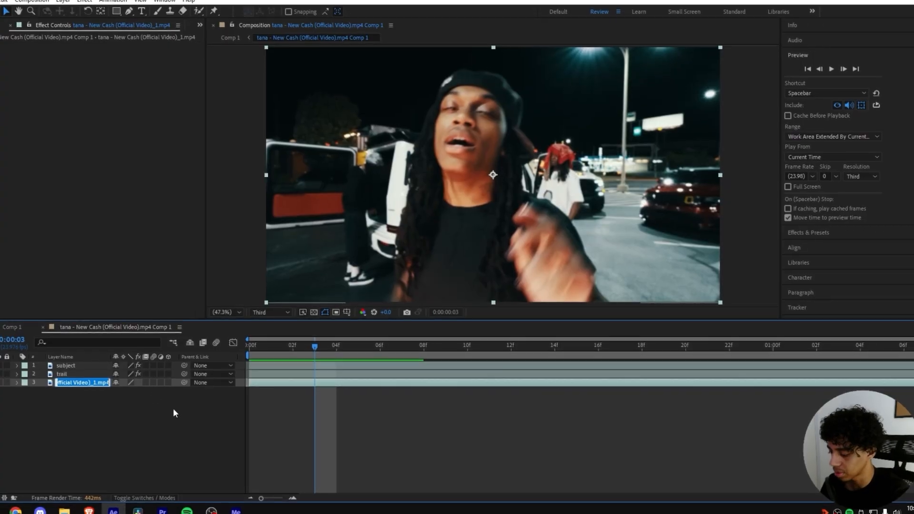
{"action": "type", "text": "bg"}
{"action": "key", "text": "Return"}
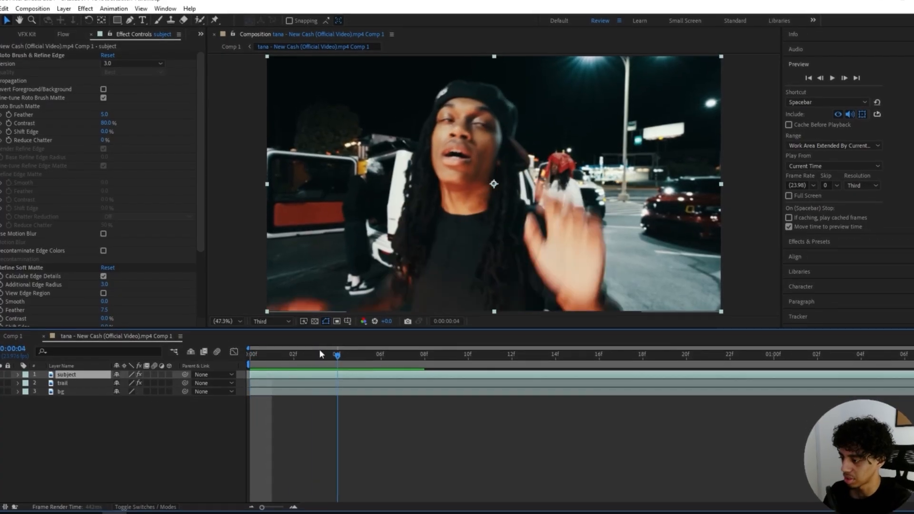
{"action": "left_click_drag", "start_coordinate": [320, 354], "coordinate": [245, 364]}
Step: Apply Echo to the trail layer with Number Of Echoes set to 10
{"action": "left_click", "coordinate": [274, 387]}
{"action": "key", "text": "ctrl+space"}
{"action": "type", "text": "echo"}
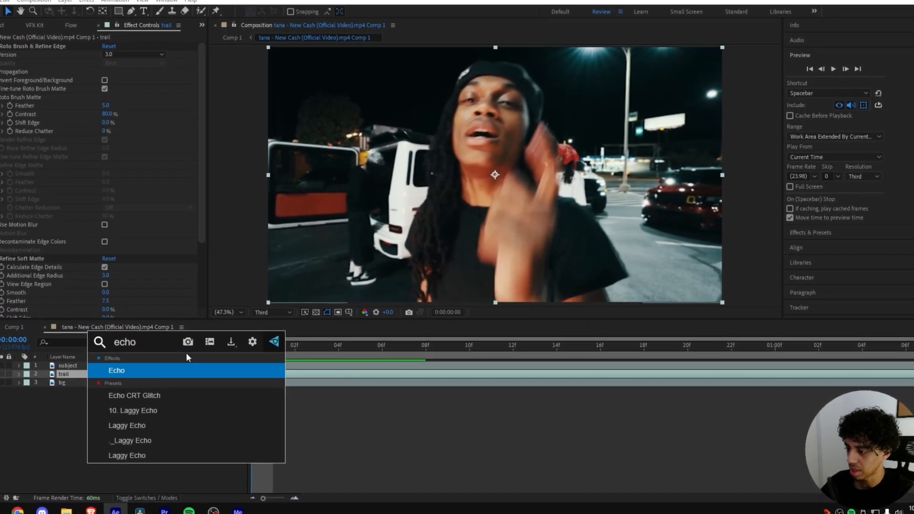
{"action": "key", "text": "Return"}
{"action": "left_click", "coordinate": [98, 299]}
{"action": "type", "text": "0"}
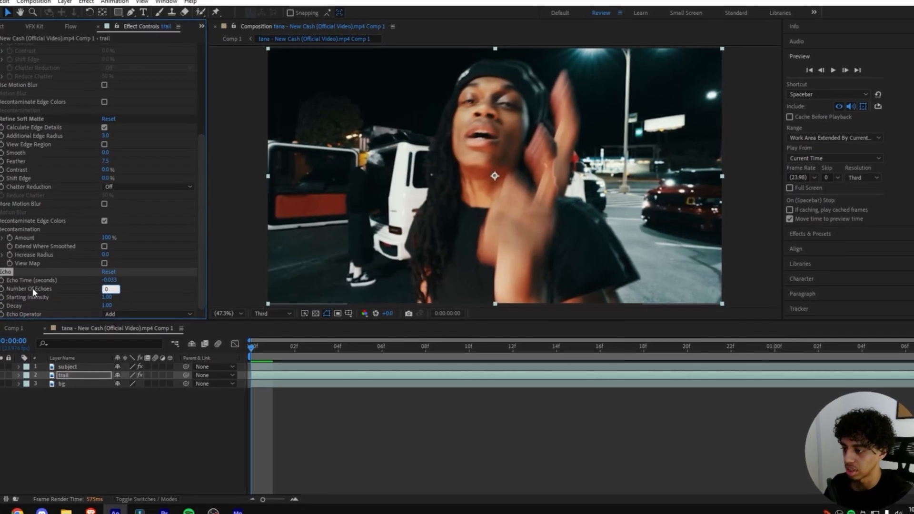
{"action": "key", "text": "Return"}
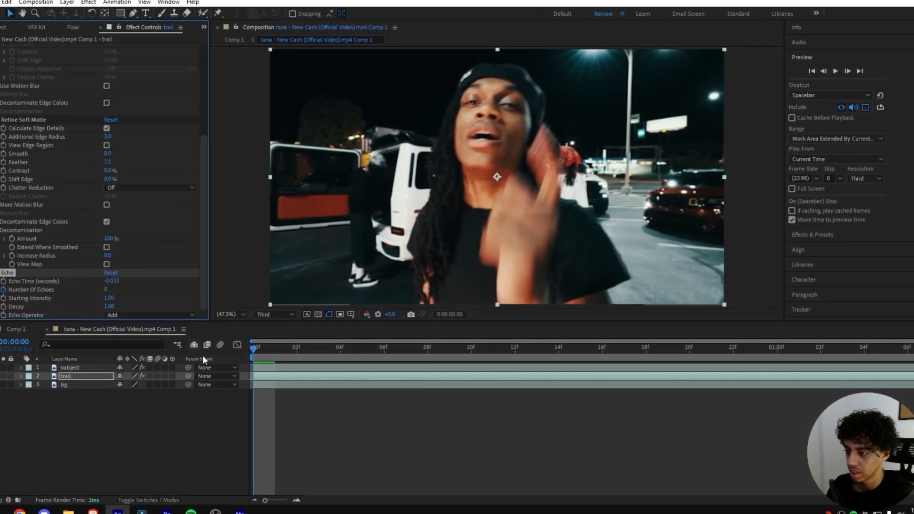
{"action": "left_click", "coordinate": [362, 350]}
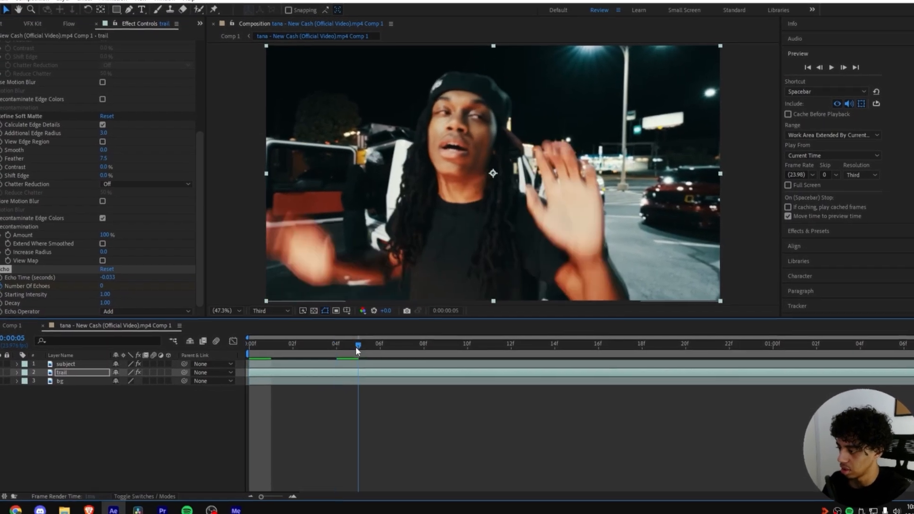
{"action": "left_click_drag", "start_coordinate": [358, 351], "coordinate": [464, 353]}
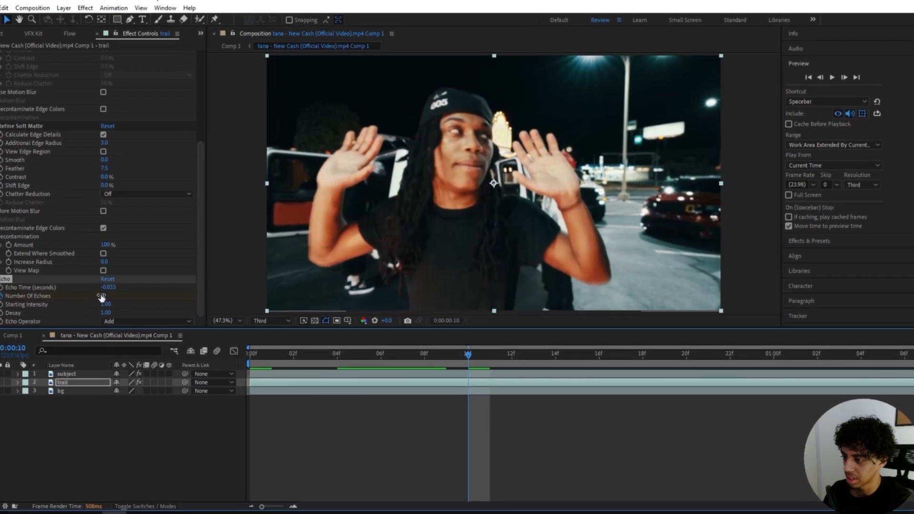
{"action": "left_click", "coordinate": [101, 296]}
{"action": "type", "text": "10"}
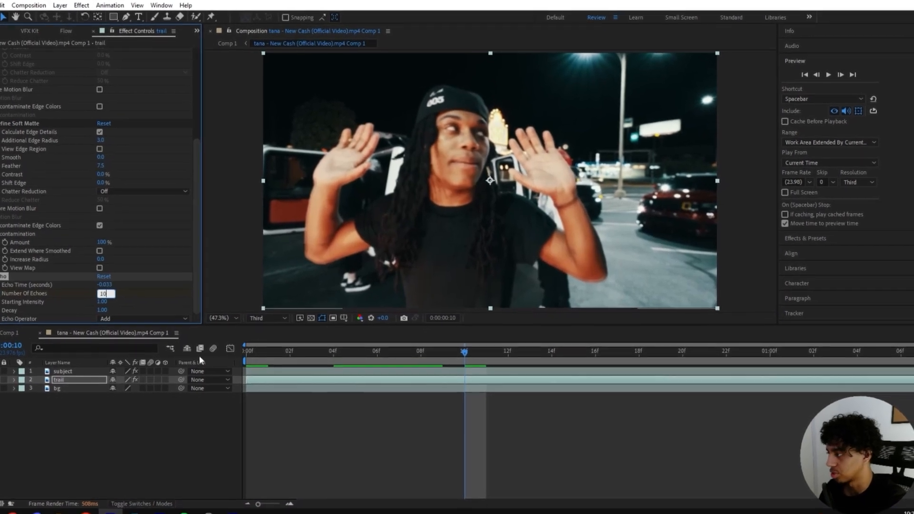
{"action": "key", "text": "Return"}
Step: Set the echo operator to Composite In Front and lower the decay to 0.80
{"action": "left_click", "coordinate": [109, 321]}
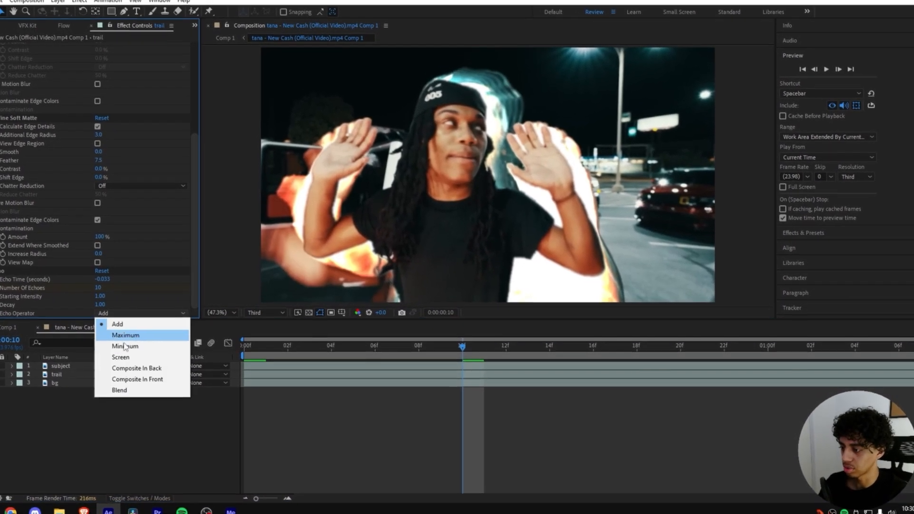
{"action": "left_click", "coordinate": [129, 382]}
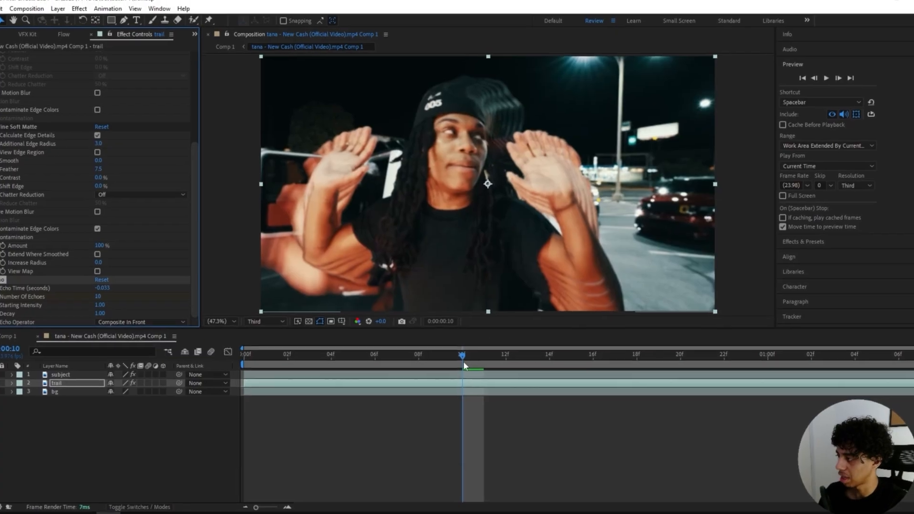
{"action": "key", "text": "ctrl+z"}
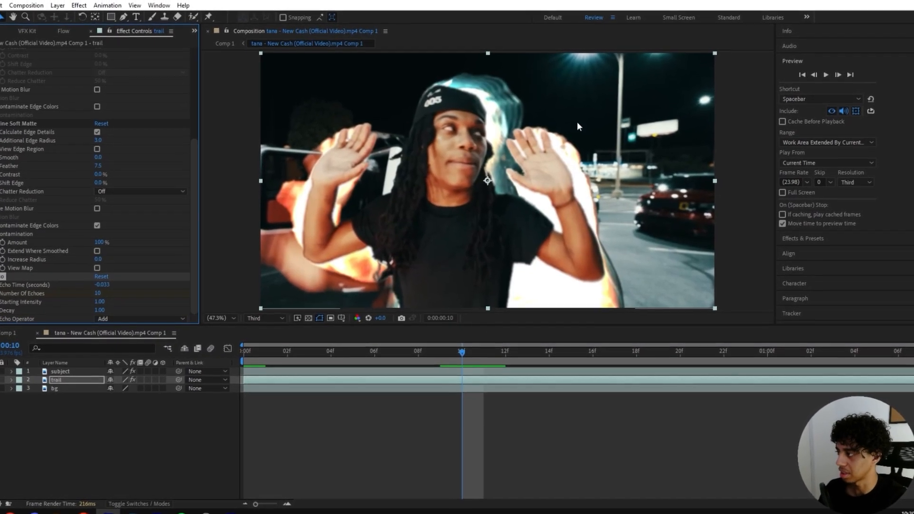
{"action": "key", "text": "ctrl+shift+z"}
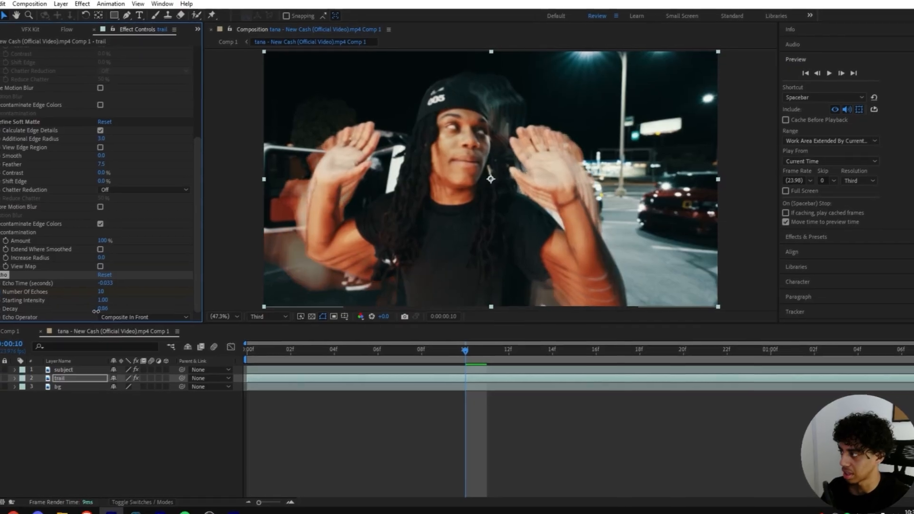
{"action": "left_click_drag", "start_coordinate": [114, 313], "coordinate": [96, 296]}
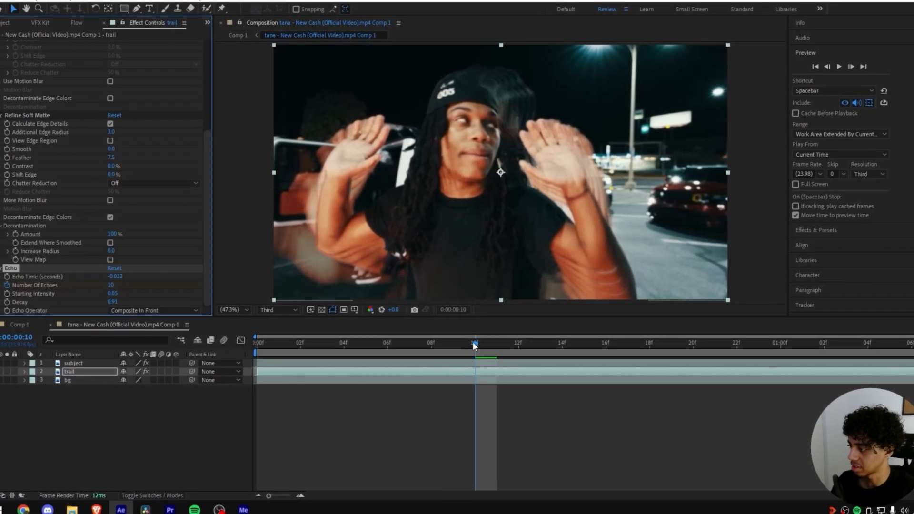
{"action": "mouse_move", "coordinate": [475, 343]}
{"action": "left_mouse_down"}
{"action": "mouse_move", "coordinate": [461, 342]}
{"action": "mouse_move", "coordinate": [583, 343]}
{"action": "left_mouse_up"}
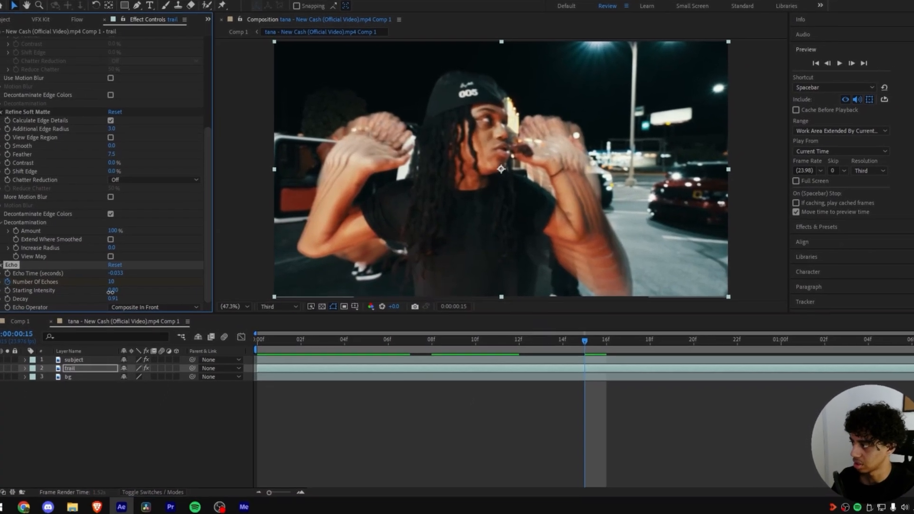
{"action": "left_click_drag", "start_coordinate": [112, 314], "coordinate": [110, 314]}
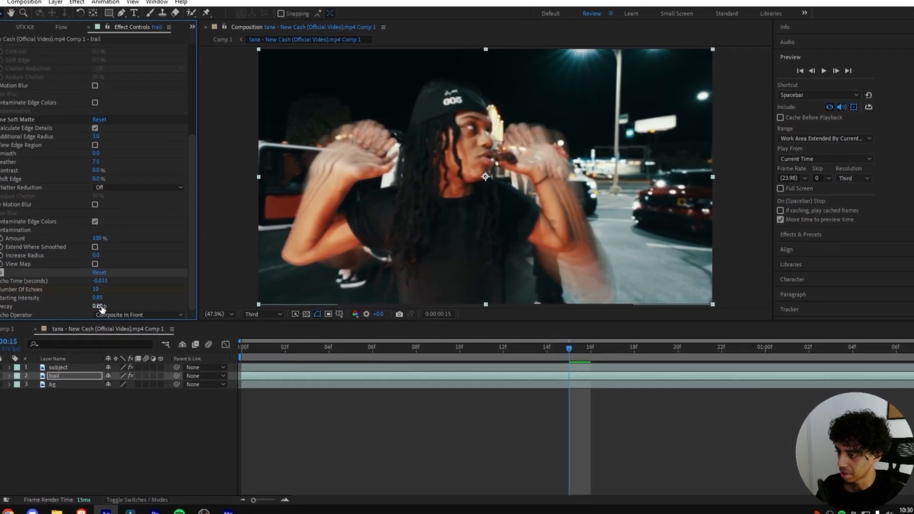
{"action": "left_click_drag", "start_coordinate": [573, 348], "coordinate": [576, 319]}
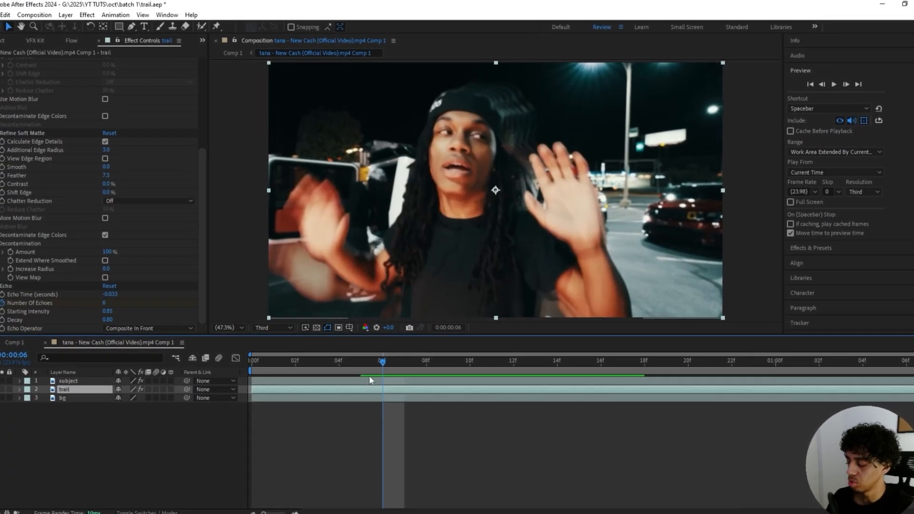
Step: Apply RSMB to the trail layer with blur amount 1.00 and motion sensitivity 100
{"action": "key", "text": "ctrl+space"}
{"action": "type", "text": "rsmb"}
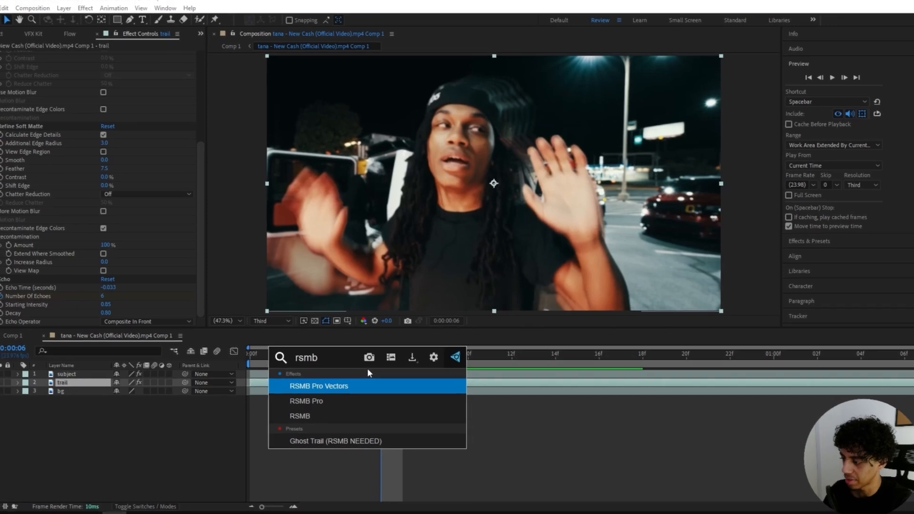
{"action": "key", "text": "Return"}
{"action": "left_click", "coordinate": [105, 280]}
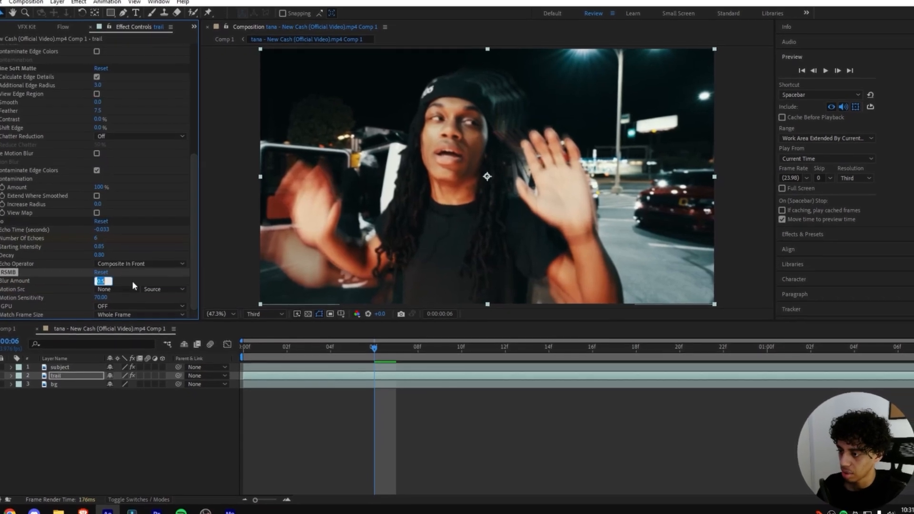
{"action": "type", "text": "1"}
{"action": "key", "text": "Return"}
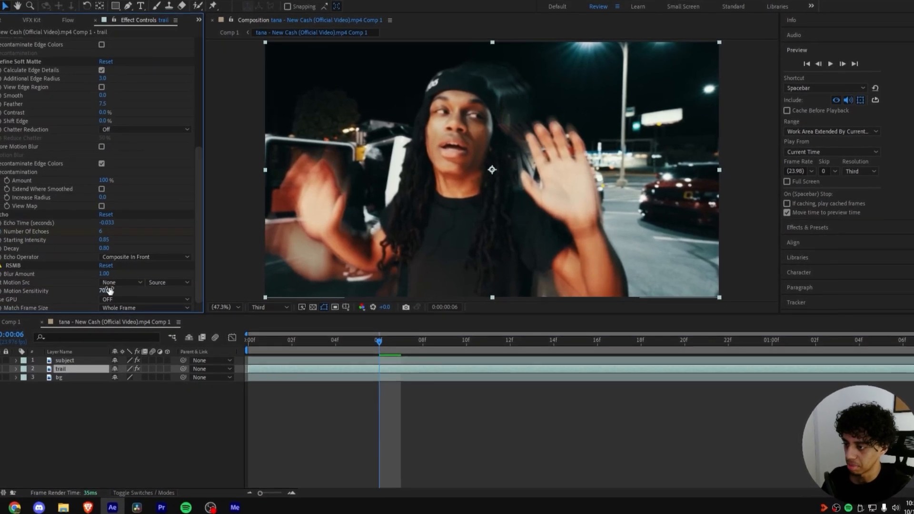
{"action": "left_click", "coordinate": [104, 290]}
{"action": "type", "text": "1"}
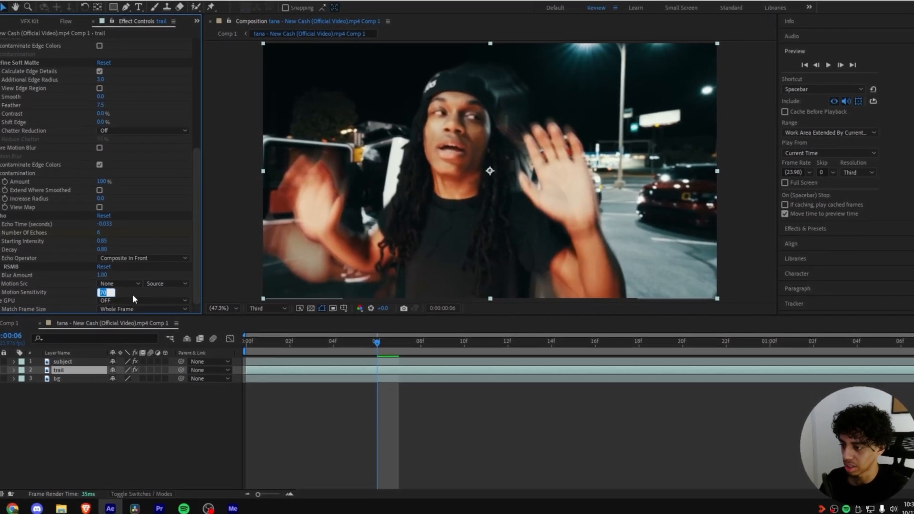
{"action": "type", "text": "00"}
{"action": "key", "text": "Return"}
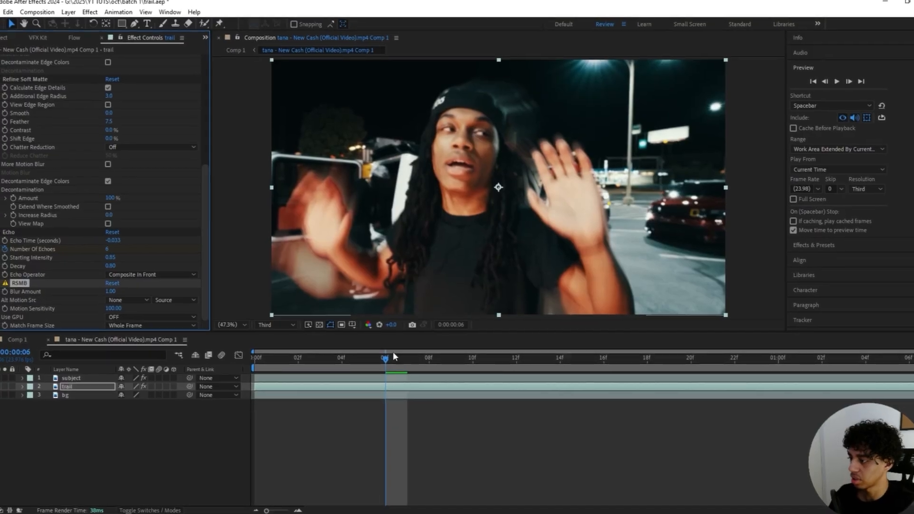
Step: Preview the blurred trails and move back to around frame 9
{"action": "key", "text": "space"}
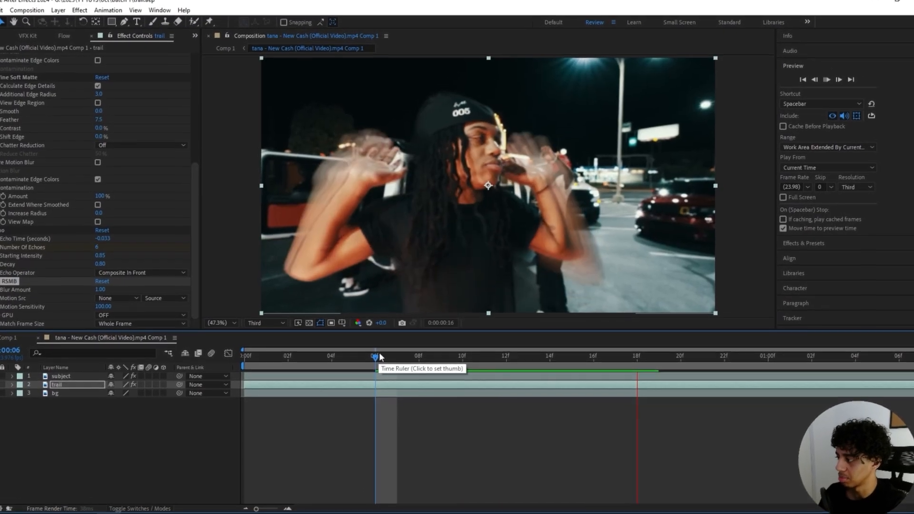
{"action": "left_click_drag", "start_coordinate": [387, 351], "coordinate": [453, 346]}
{"action": "left_click", "coordinate": [26, 275]}
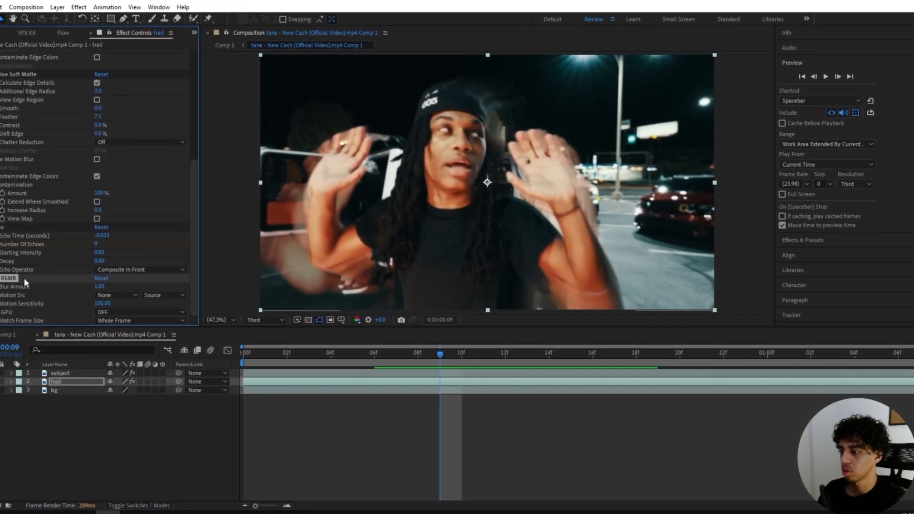
{"action": "key", "text": "ctrl+space"}
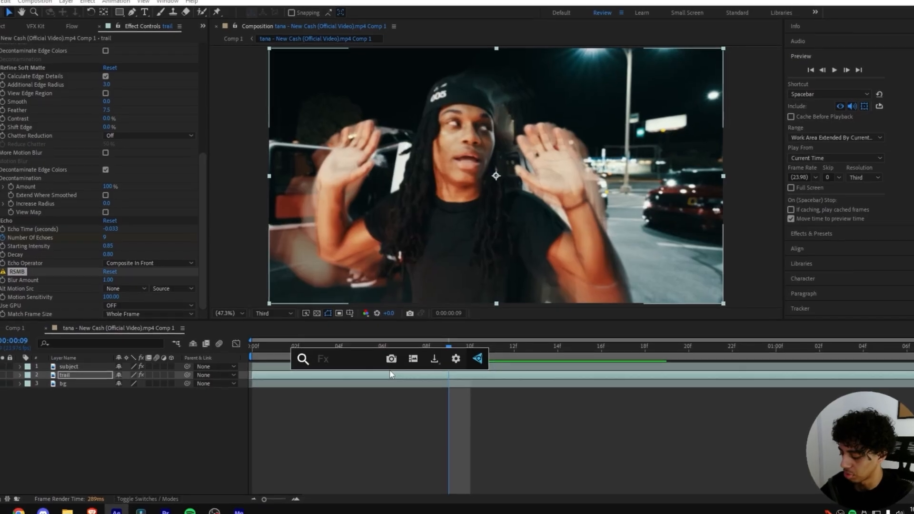
Step: Apply Pixel Motion Blur to trail, keep shutter control Manual, and set Shutter Samples to 60
{"action": "type", "text": "pixel"}
{"action": "key", "text": "Return"}
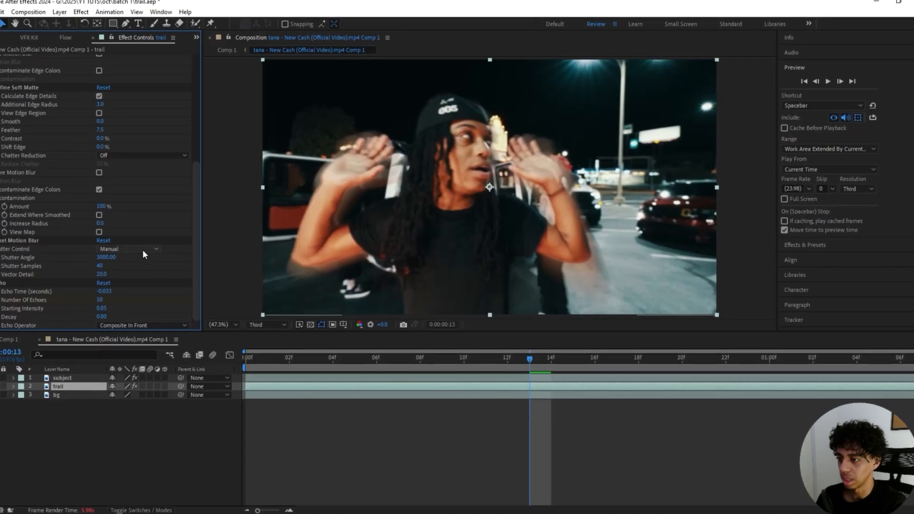
{"action": "left_click", "coordinate": [142, 247]}
{"action": "left_click", "coordinate": [172, 236]}
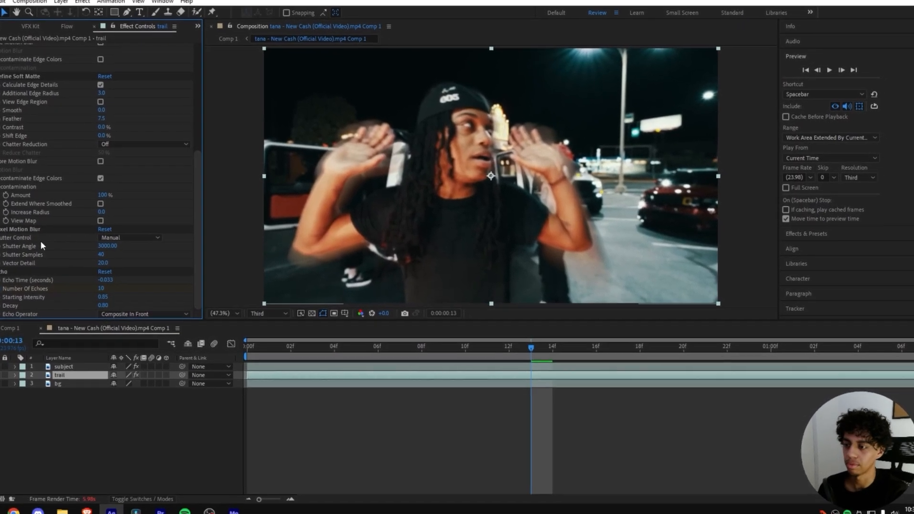
{"action": "left_click", "coordinate": [100, 257]}
{"action": "type", "text": "60"}
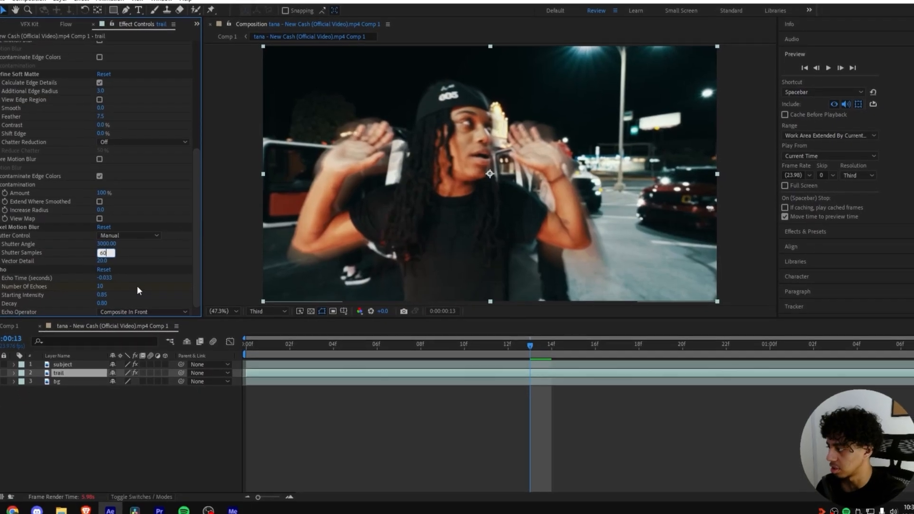
{"action": "key", "text": "Return"}
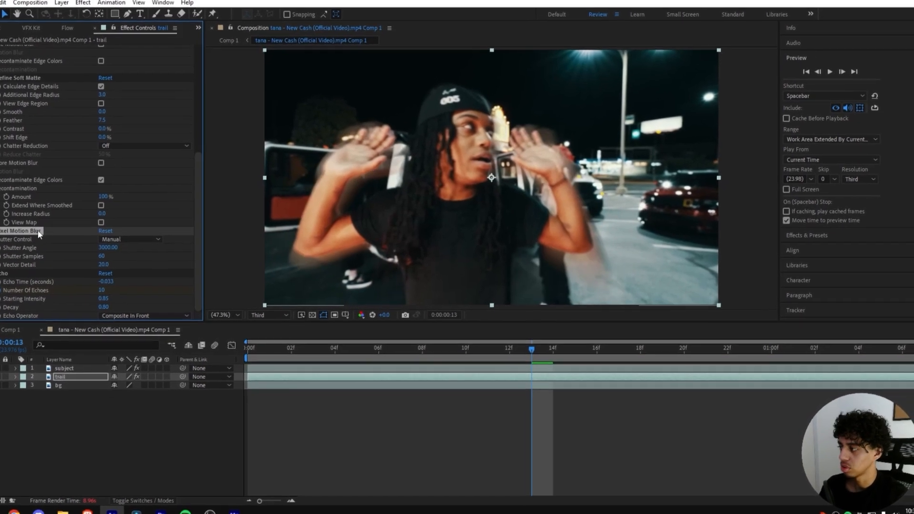
{"action": "key", "text": "Delete"}
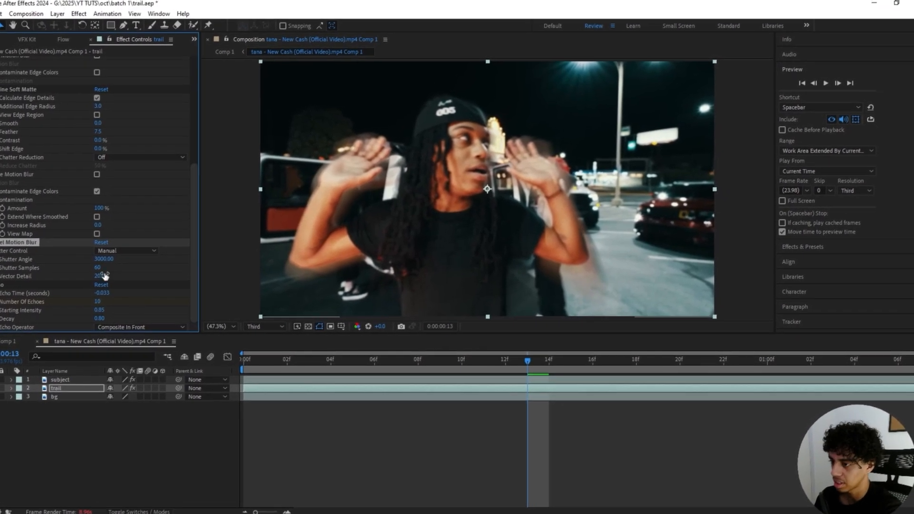
{"action": "right_click", "coordinate": [317, 372]}
{"action": "left_click", "coordinate": [356, 303]}
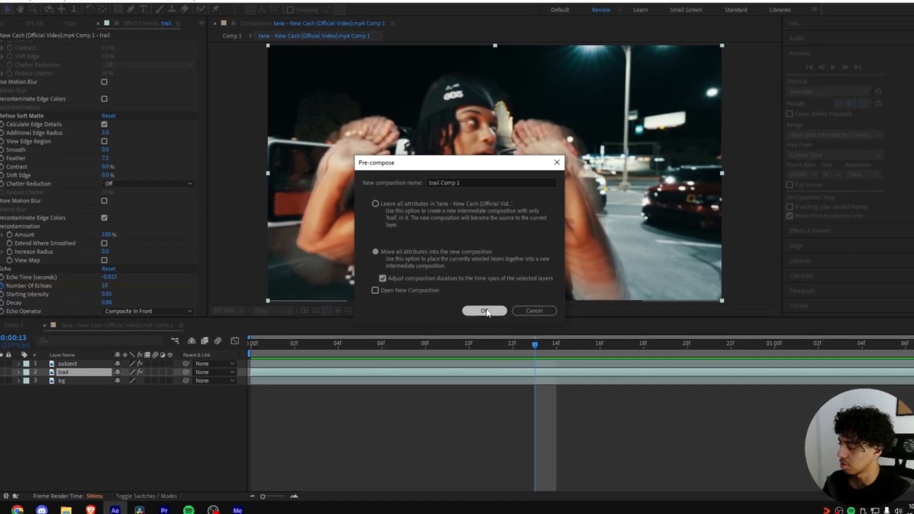
{"action": "left_click", "coordinate": [487, 325]}
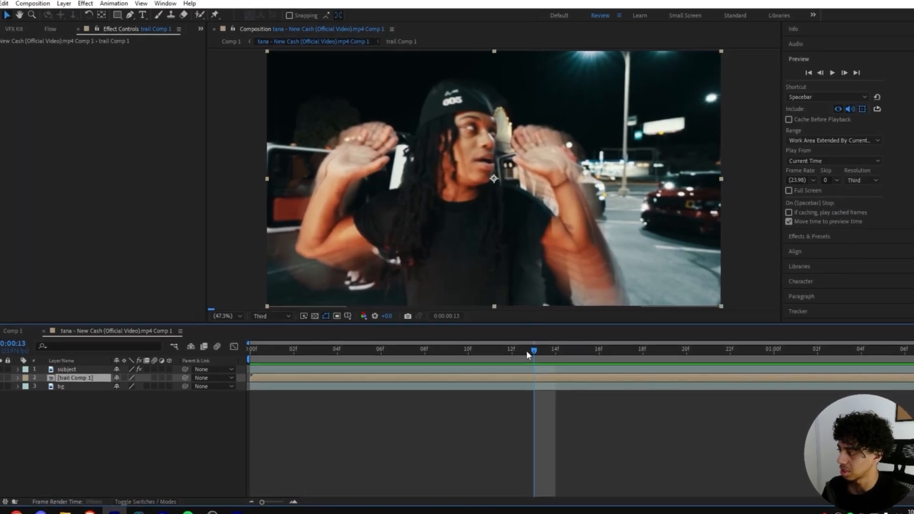
{"action": "mouse_move", "coordinate": [538, 360]}
{"action": "left_mouse_down"}
{"action": "mouse_move", "coordinate": [406, 355]}
{"action": "mouse_move", "coordinate": [445, 370]}
{"action": "left_mouse_up"}
{"action": "key", "text": "ctrl+v"}
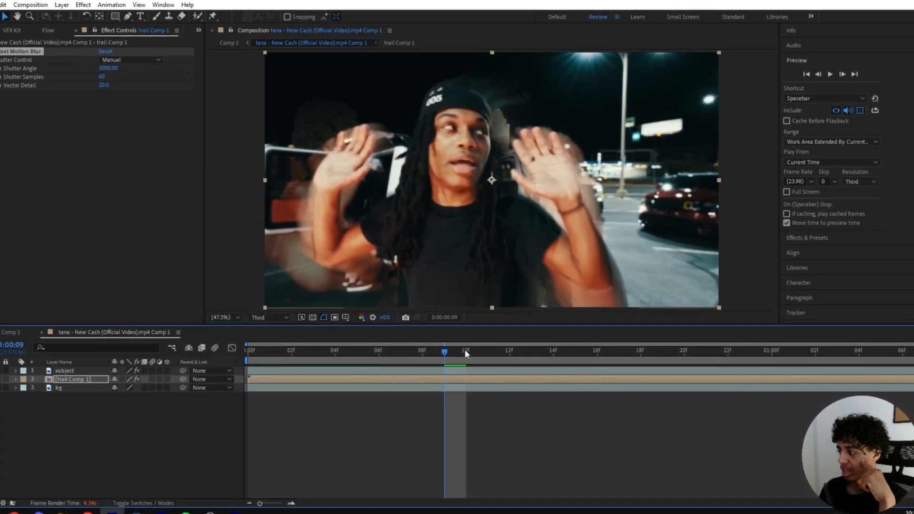
{"action": "left_click_drag", "start_coordinate": [467, 352], "coordinate": [538, 355]}
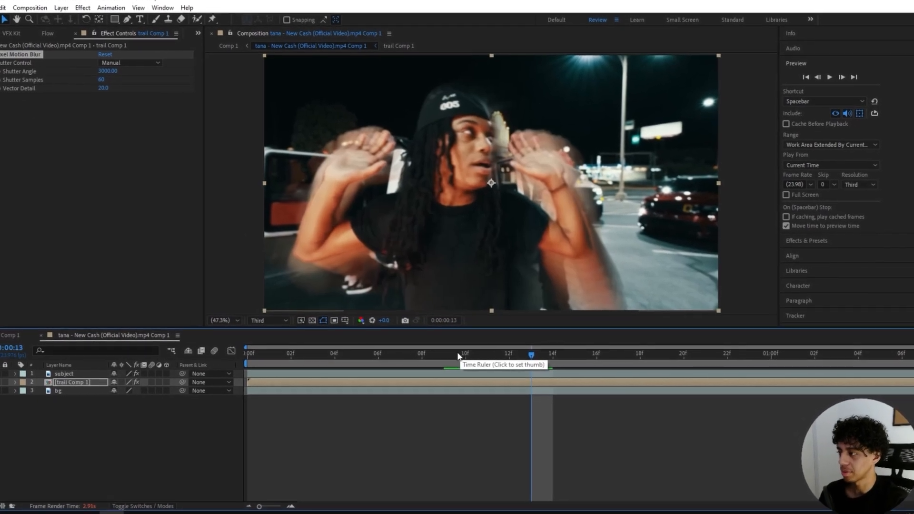
{"action": "left_click_drag", "start_coordinate": [458, 356], "coordinate": [501, 354]}
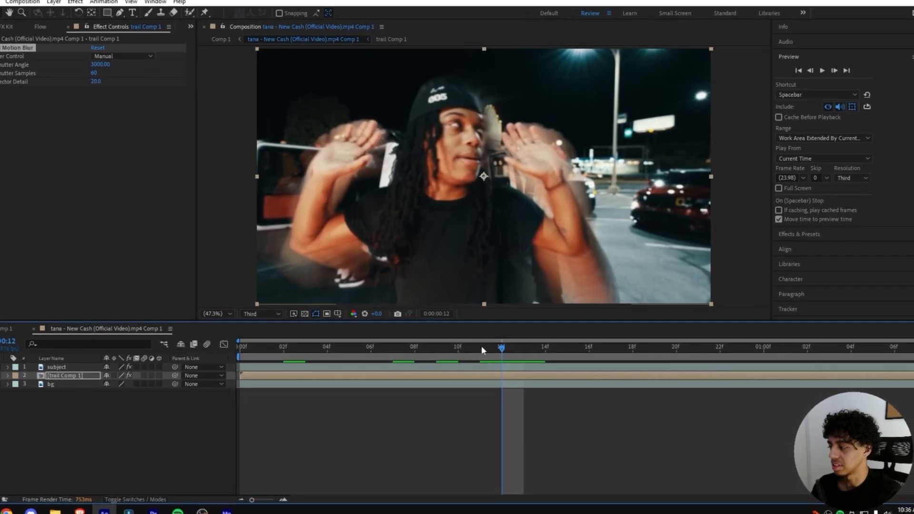
{"action": "left_click", "coordinate": [641, 345]}
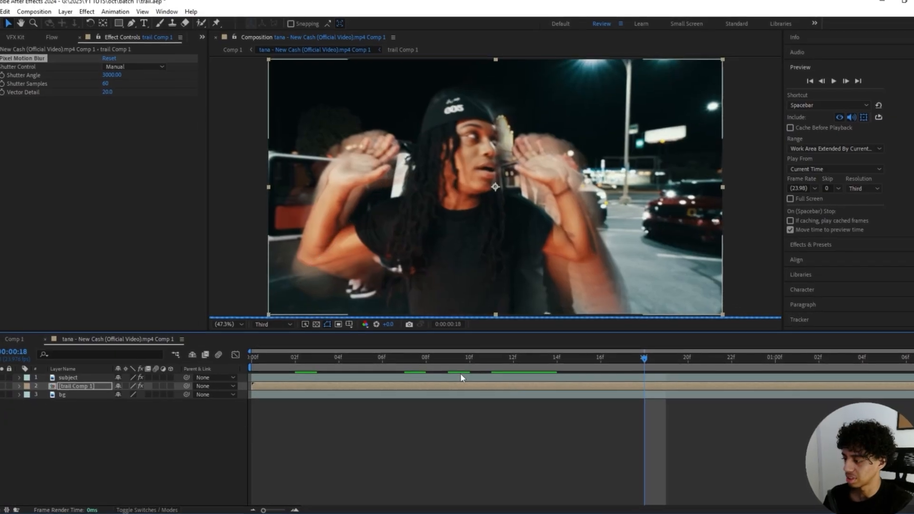
{"action": "key", "text": "ctrl+z"}
{"action": "key", "text": "ctrl+z"}
{"action": "key", "text": "ctrl+z"}
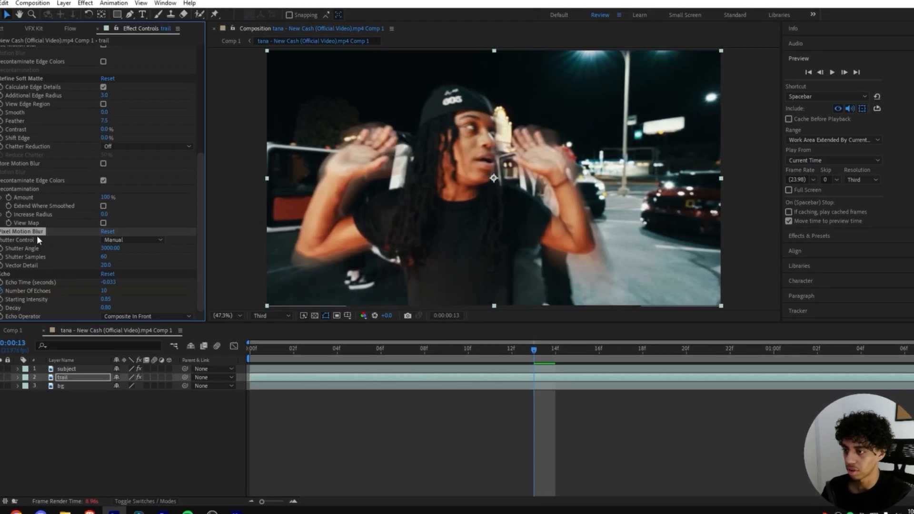
Step: Replace Pixel Motion Blur with RSMB Pro and move it above Echo
{"action": "key", "text": "Delete"}
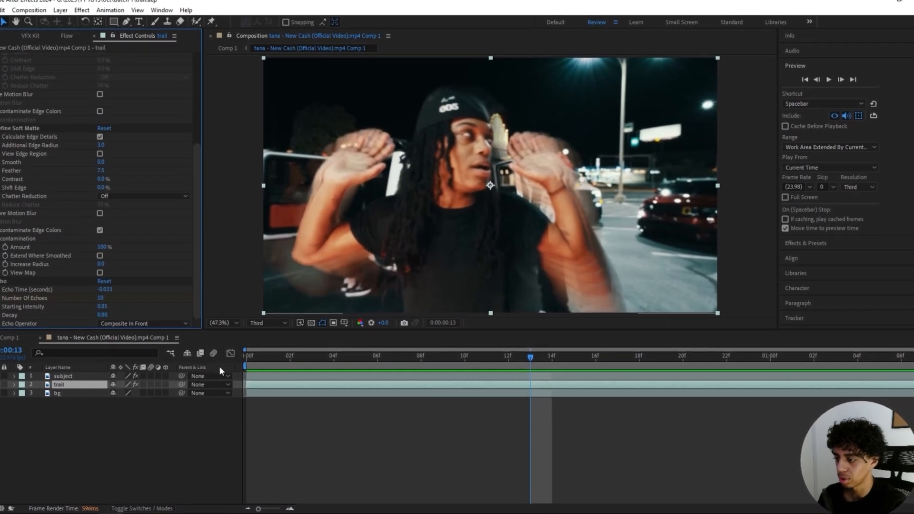
{"action": "key", "text": "ctrl+space"}
{"action": "type", "text": "rsmb"}
{"action": "key", "text": "Down"}
{"action": "key", "text": "Return"}
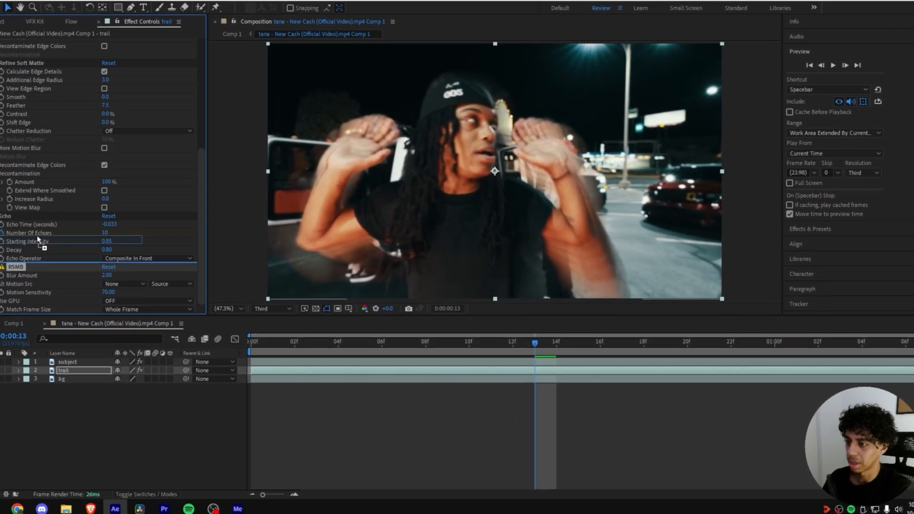
{"action": "left_click_drag", "start_coordinate": [37, 236], "coordinate": [28, 215]}
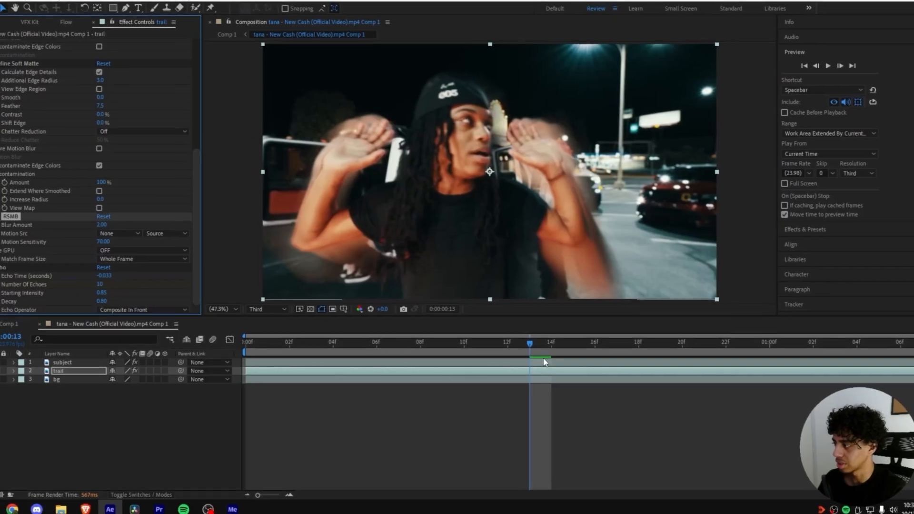
Step: Go to frame 11 and pre-compose the trail layer
{"action": "left_click_drag", "start_coordinate": [519, 351], "coordinate": [461, 352]}
{"action": "right_click", "coordinate": [457, 379]}
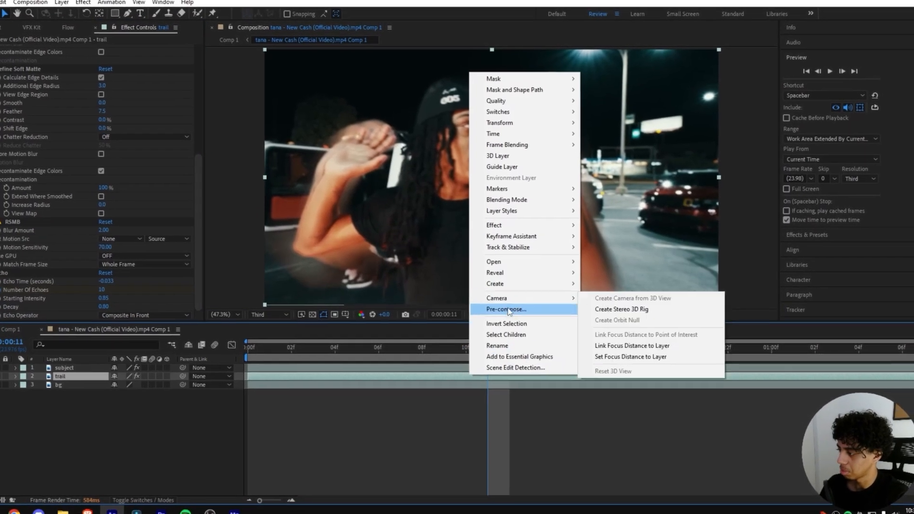
{"action": "left_click", "coordinate": [506, 312]}
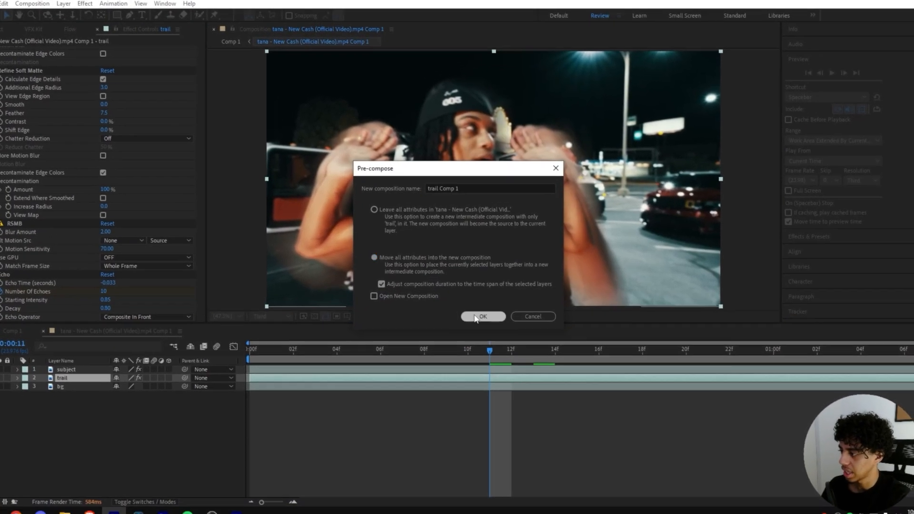
Step: Nest trail as trail Comp 1 and tint it red with Color Balance (HLS): hue -23°, saturation 26
{"action": "left_click", "coordinate": [475, 317]}
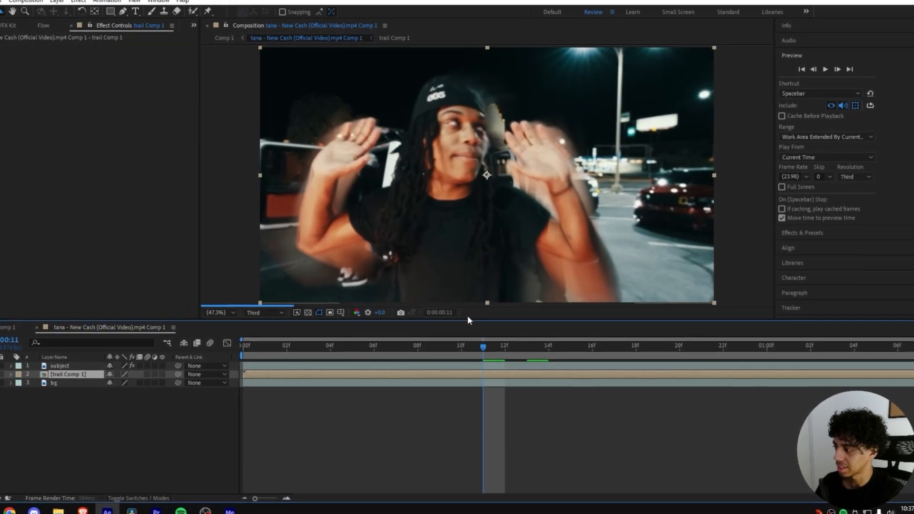
{"action": "key", "text": "ctrl+space"}
{"action": "type", "text": "hls"}
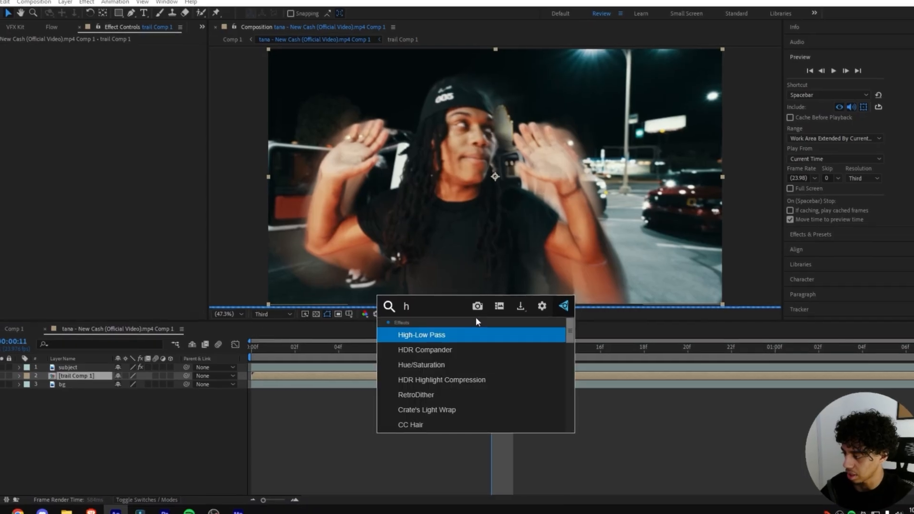
{"action": "key", "text": "Return"}
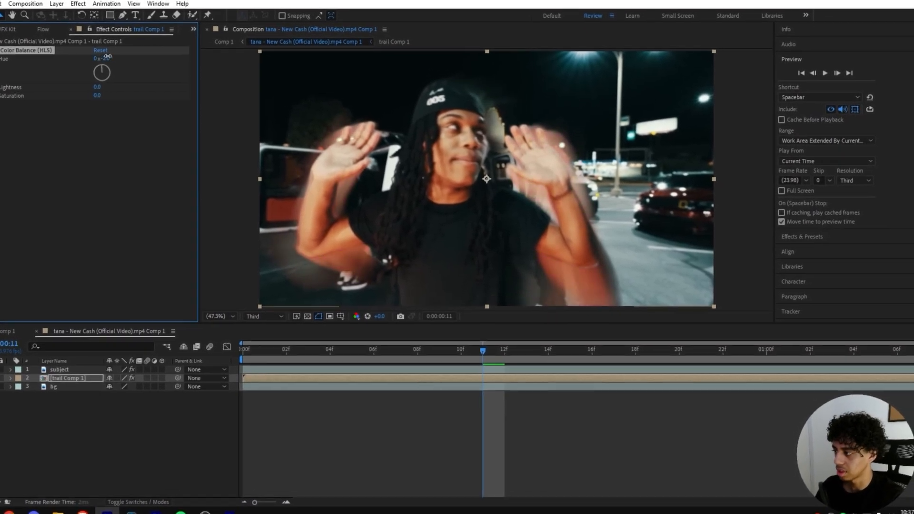
{"action": "mouse_move", "coordinate": [108, 56]}
{"action": "left_mouse_down"}
{"action": "mouse_move", "coordinate": [89, 58]}
{"action": "mouse_move", "coordinate": [101, 47]}
{"action": "left_mouse_up"}
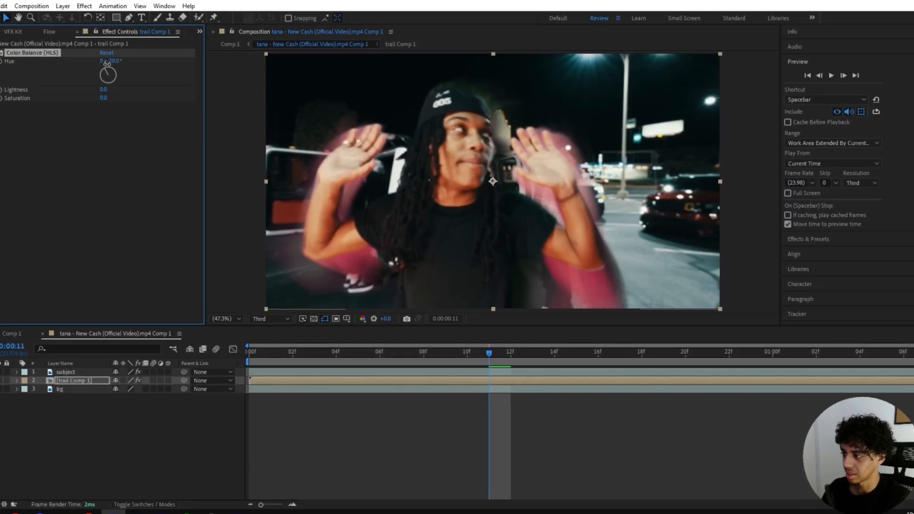
{"action": "mouse_move", "coordinate": [109, 82]}
{"action": "left_mouse_down"}
{"action": "mouse_move", "coordinate": [112, 96]}
{"action": "mouse_move", "coordinate": [124, 81]}
{"action": "mouse_move", "coordinate": [96, 76]}
{"action": "left_mouse_up"}
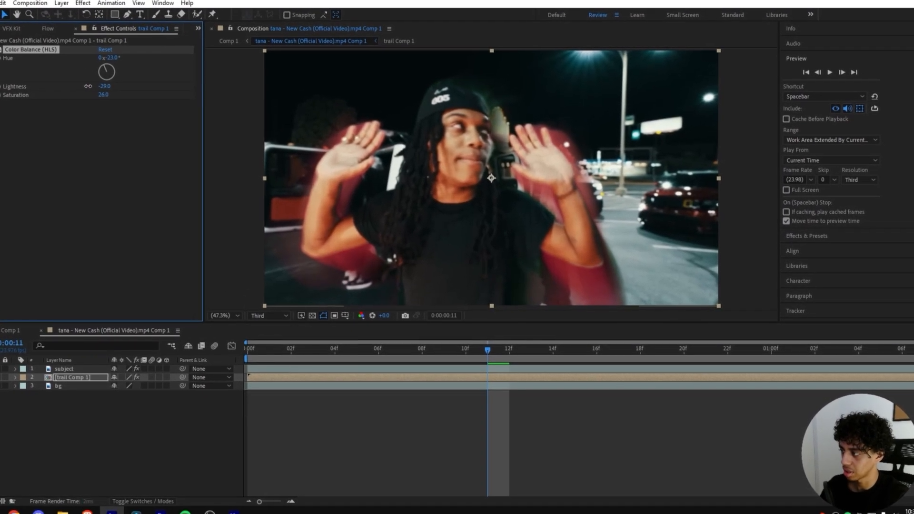
{"action": "left_click_drag", "start_coordinate": [501, 351], "coordinate": [629, 355]}
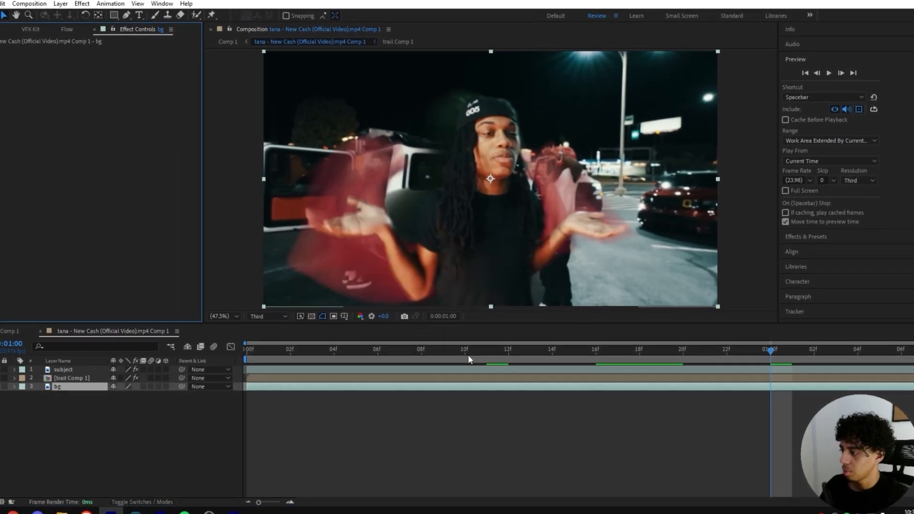
Step: Go back to frame 8 and apply S_WarpChroma to the bg layer
{"action": "left_click_drag", "start_coordinate": [468, 358], "coordinate": [350, 332]}
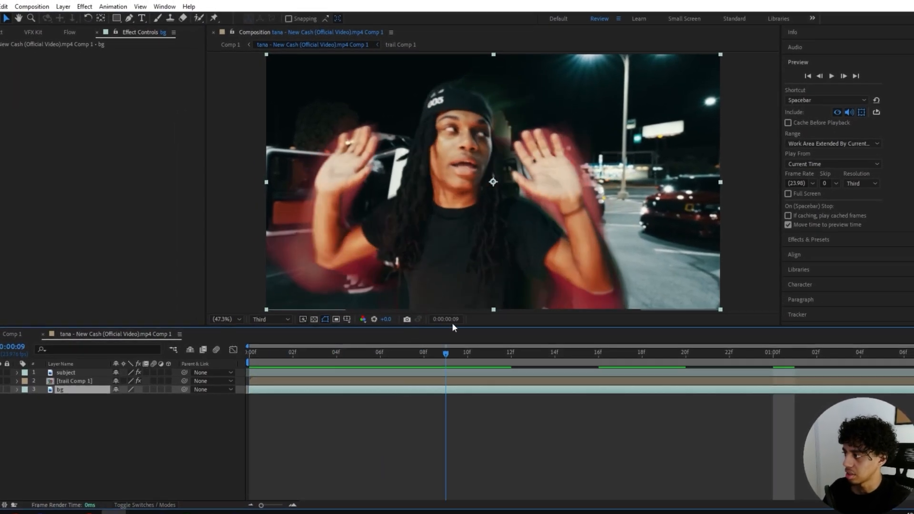
{"action": "left_click_drag", "start_coordinate": [452, 322], "coordinate": [417, 338]}
{"action": "key", "text": "ctrl+space"}
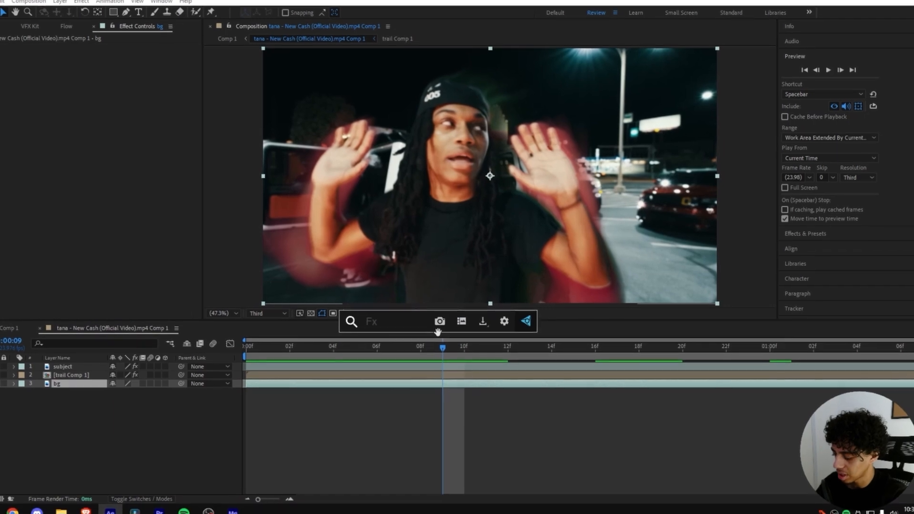
{"action": "type", "text": "warpch"}
{"action": "key", "text": "Return"}
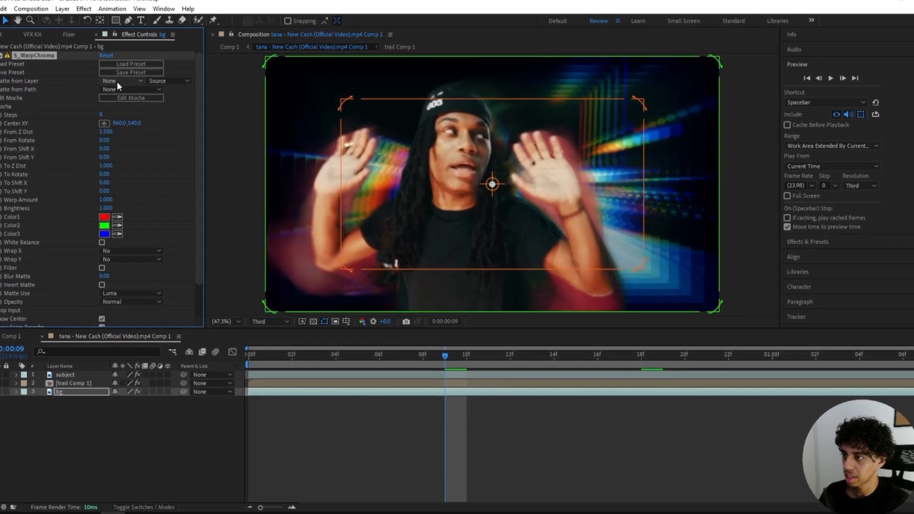
Step: Matte the warp from trail Comp 1, using its Effects & Masks as the source
{"action": "left_click", "coordinate": [117, 82]}
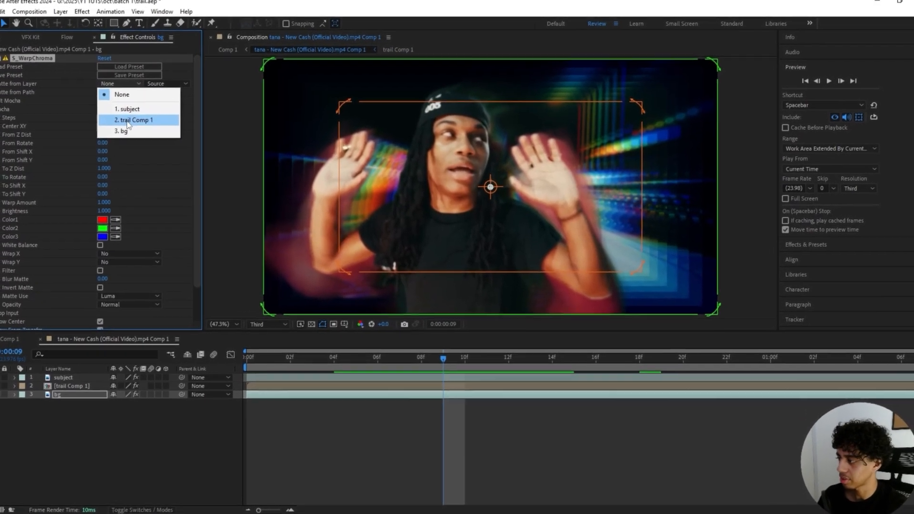
{"action": "left_click", "coordinate": [128, 120]}
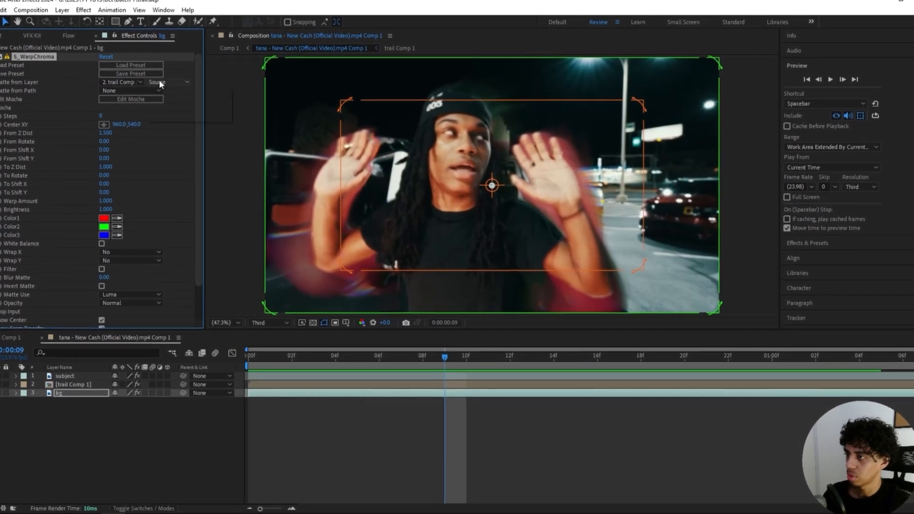
{"action": "left_click", "coordinate": [159, 82]}
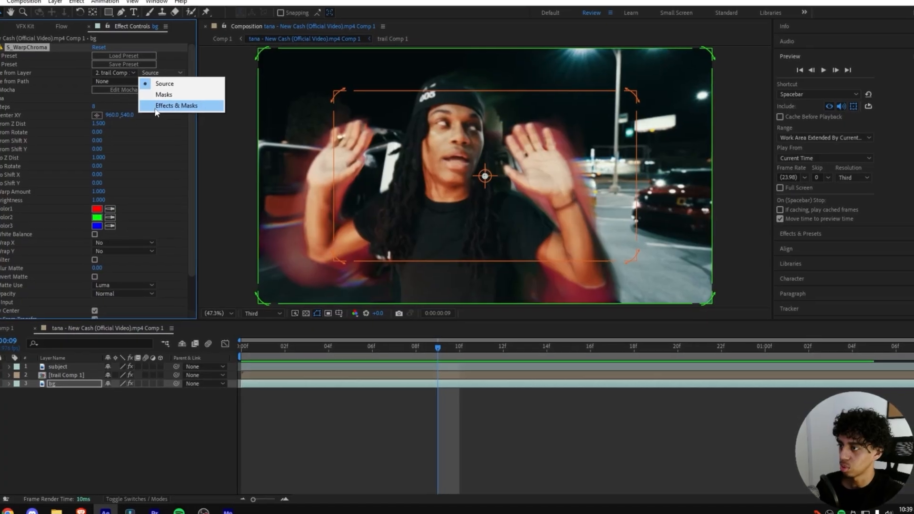
{"action": "left_click", "coordinate": [167, 110]}
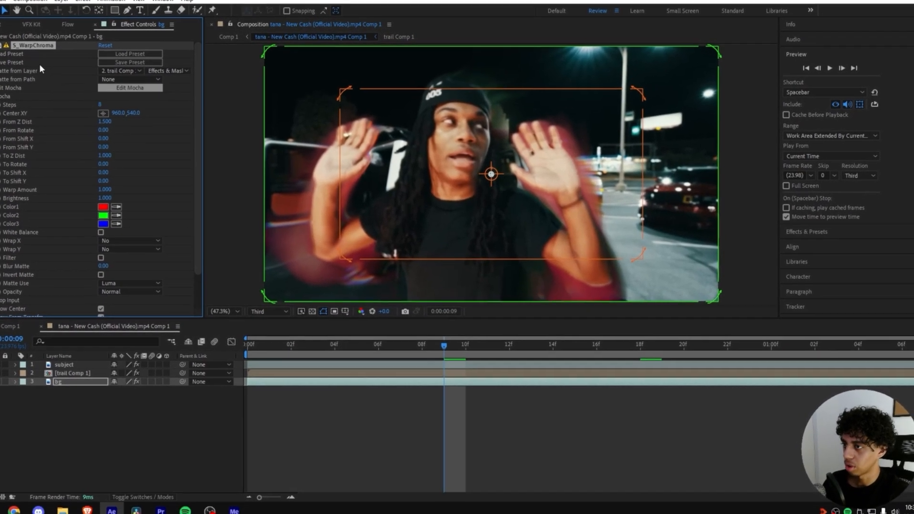
{"action": "left_click_drag", "start_coordinate": [601, 192], "coordinate": [497, 180]}
{"action": "scroll", "coordinate": [553, 190], "scroll_direction": "up", "scroll_amount": 1}
{"action": "scroll", "coordinate": [498, 187], "scroll_direction": "up", "scroll_amount": 2}
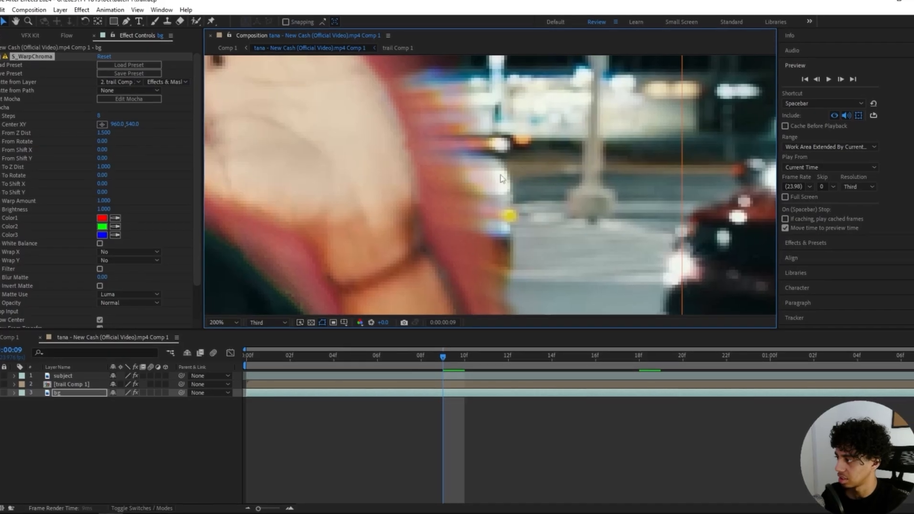
{"action": "scroll", "coordinate": [459, 187], "scroll_direction": "down", "scroll_amount": 2}
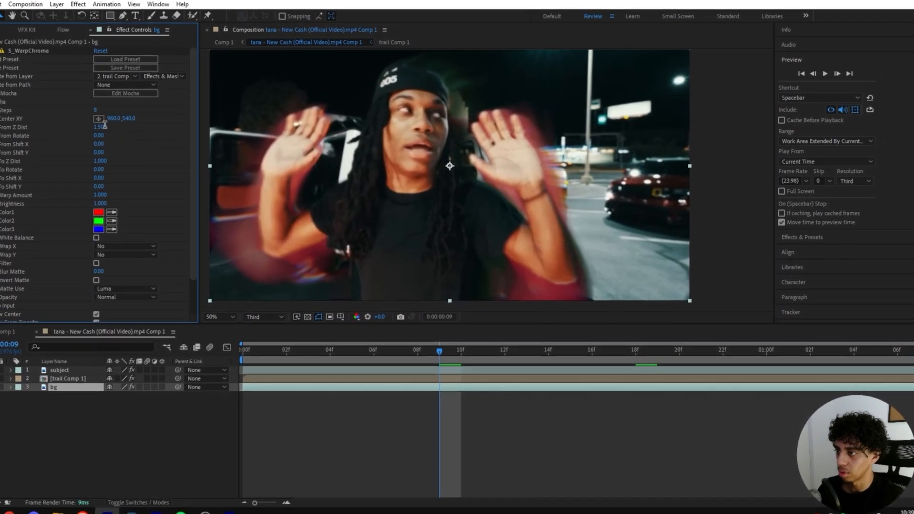
Step: Set S_WarpChroma From Z Dist to 1.2 and Steps to 15
{"action": "left_click", "coordinate": [105, 124]}
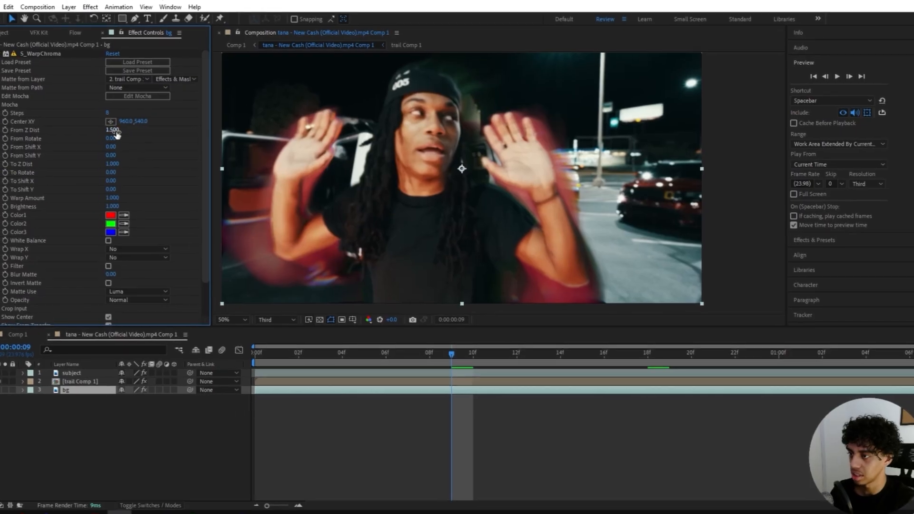
{"action": "type", "text": "1.2"}
{"action": "key", "text": "Return"}
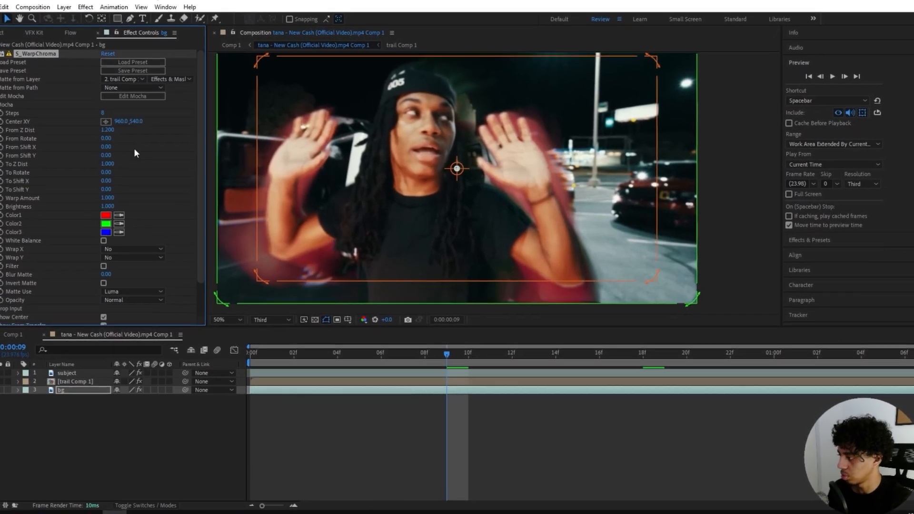
{"action": "left_click", "coordinate": [103, 113]}
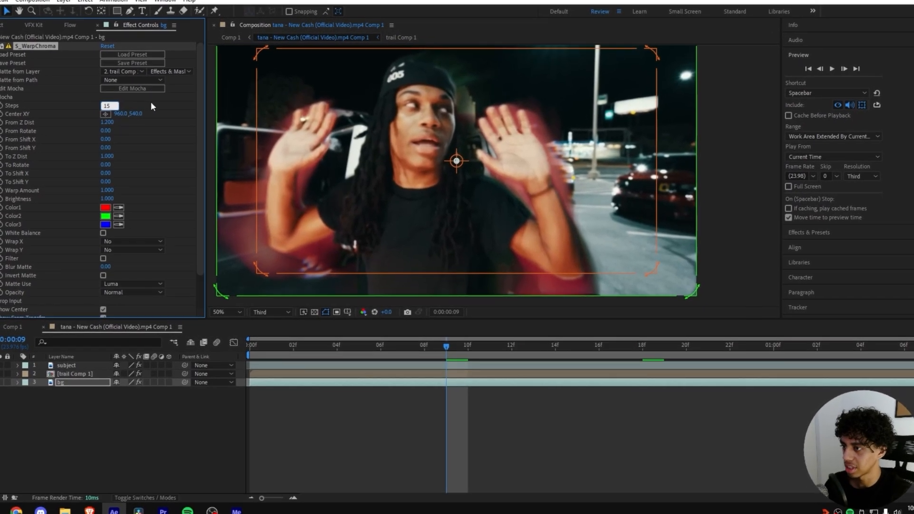
{"action": "type", "text": "15"}
{"action": "key", "text": "Return"}
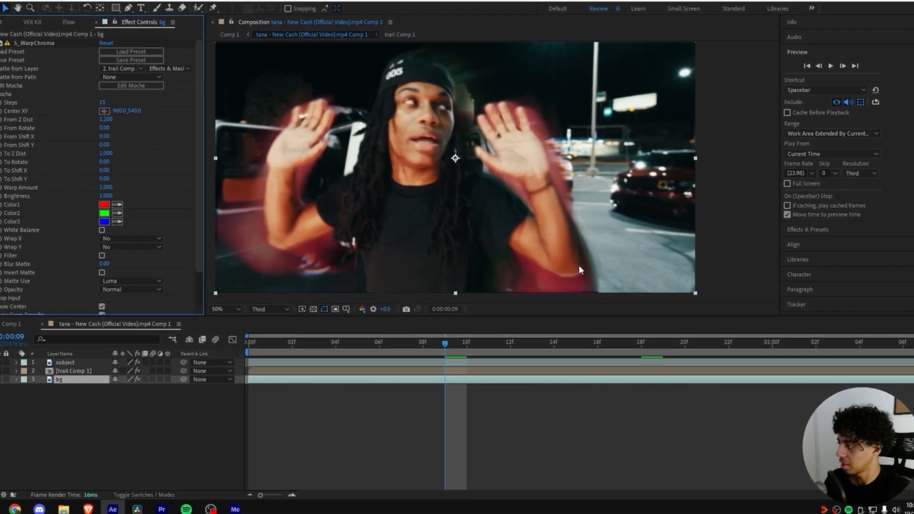
{"action": "scroll", "coordinate": [579, 270], "scroll_direction": "down", "scroll_amount": 1}
{"action": "scroll", "coordinate": [524, 247], "scroll_direction": "up", "scroll_amount": 1}
{"action": "scroll", "coordinate": [500, 247], "scroll_direction": "down", "scroll_amount": 1}
{"action": "scroll", "coordinate": [475, 248], "scroll_direction": "up", "scroll_amount": 1}
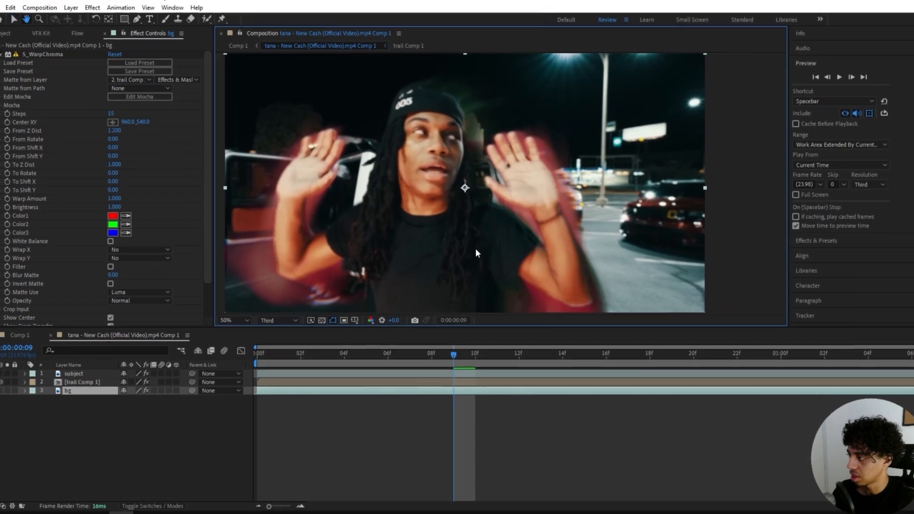
{"action": "scroll", "coordinate": [478, 252], "scroll_direction": "down", "scroll_amount": 1}
{"action": "scroll", "coordinate": [476, 248], "scroll_direction": "up", "scroll_amount": 1}
Step: Fit the frame in the viewer and raise From Z Dist to 2, previewing later frames
{"action": "left_click", "coordinate": [231, 315]}
{"action": "left_click", "coordinate": [234, 320]}
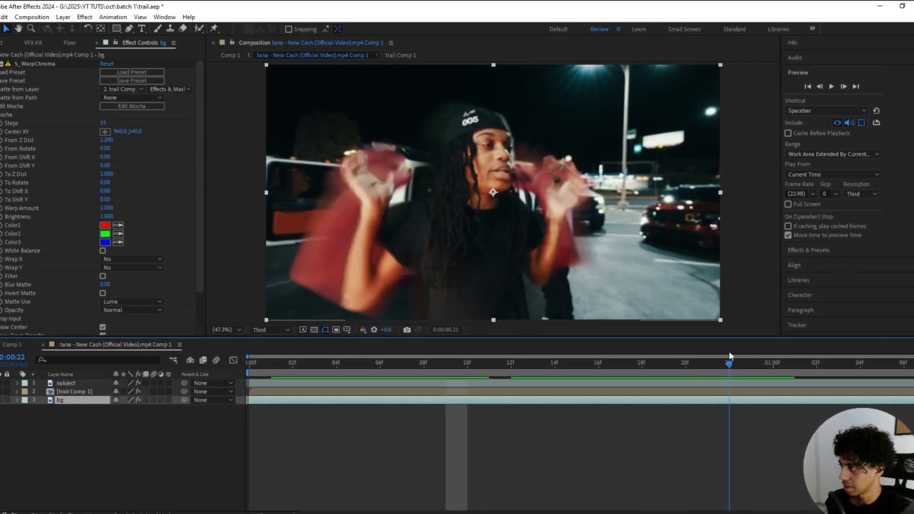
{"action": "left_click_drag", "start_coordinate": [732, 339], "coordinate": [598, 329]}
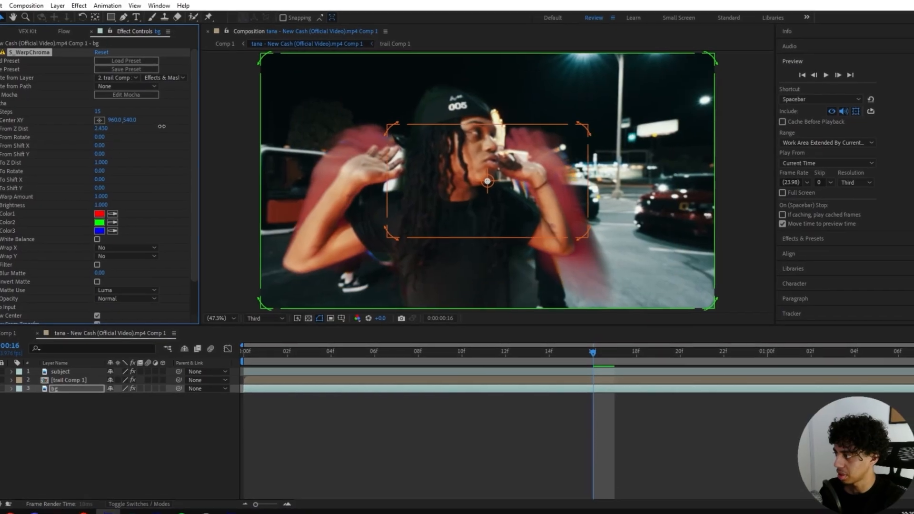
{"action": "left_click", "coordinate": [111, 132]}
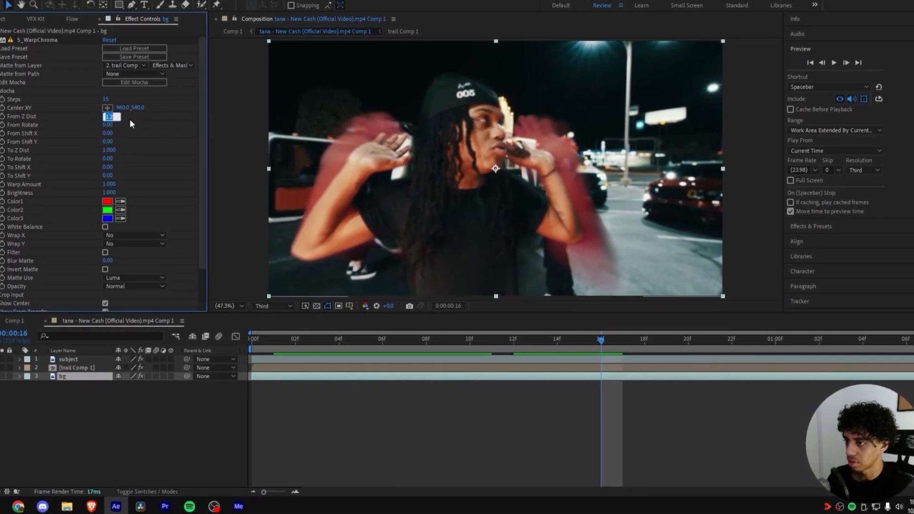
{"action": "type", "text": "2"}
{"action": "key", "text": "Return"}
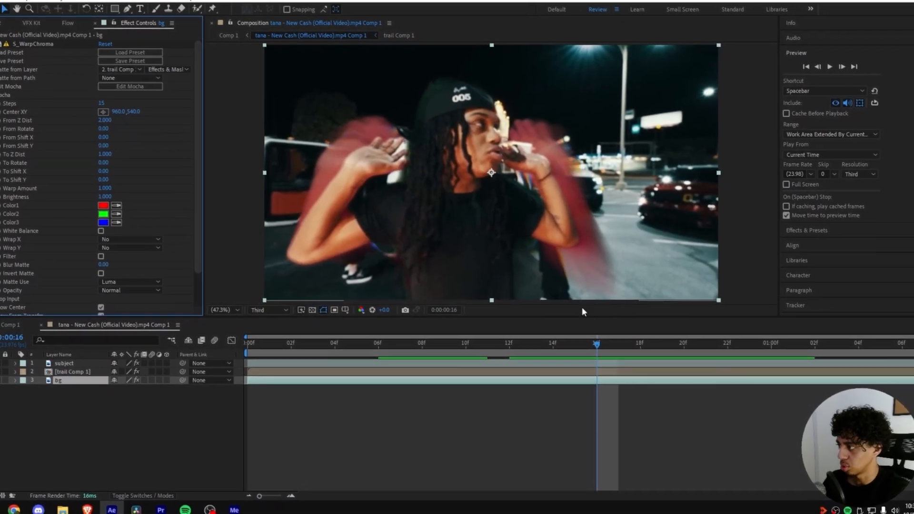
{"action": "left_click_drag", "start_coordinate": [601, 339], "coordinate": [747, 343]}
{"action": "mouse_move", "coordinate": [97, 103]}
{"action": "left_mouse_down"}
{"action": "mouse_move", "coordinate": [114, 104]}
{"action": "mouse_move", "coordinate": [106, 114]}
{"action": "left_mouse_up"}
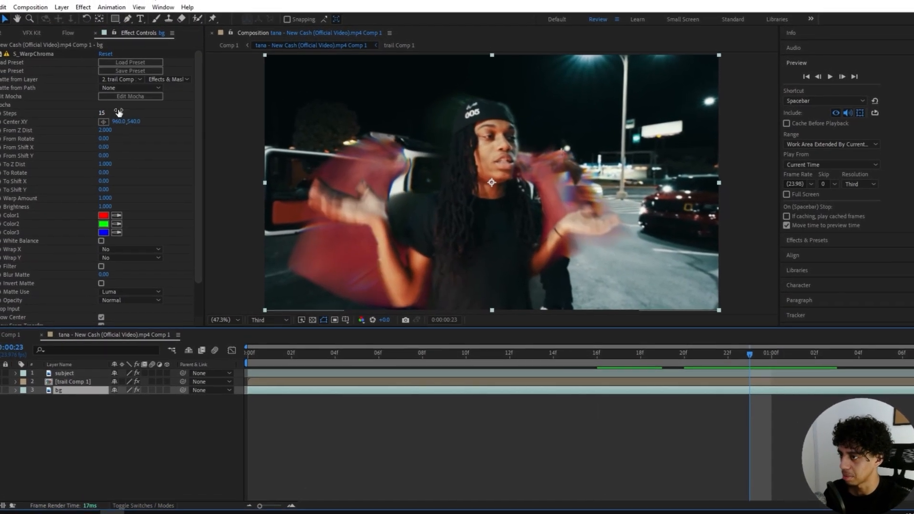
Step: Set Steps to 12, compare at frame 9, and select the trail Comp 1 layer
{"action": "left_click", "coordinate": [102, 113]}
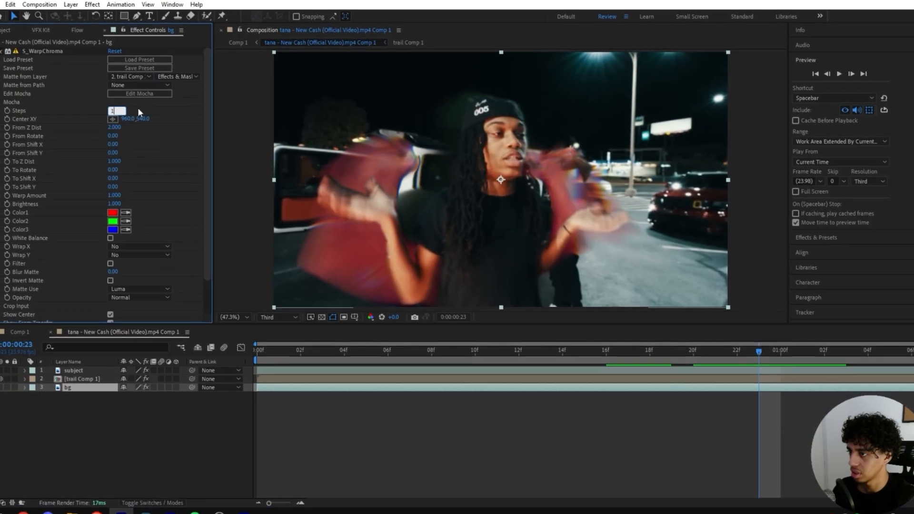
{"action": "type", "text": "12"}
{"action": "key", "text": "Return"}
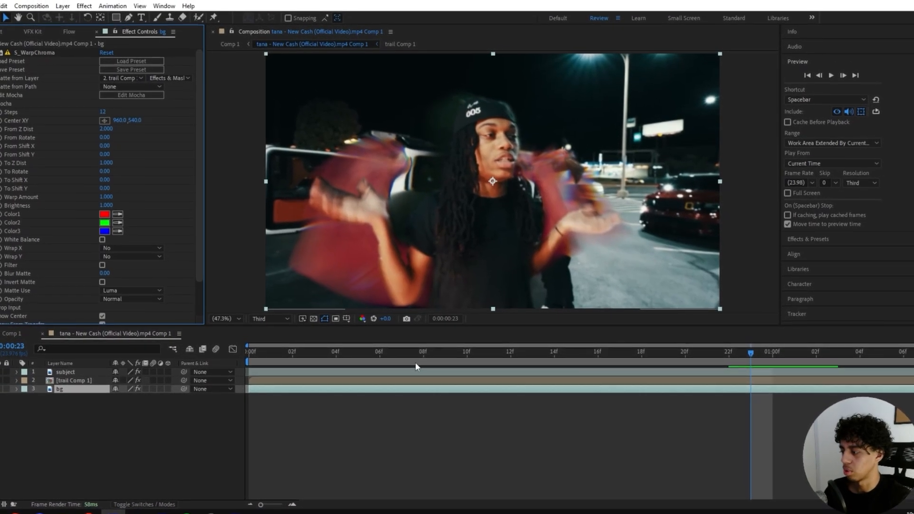
{"action": "left_click_drag", "start_coordinate": [359, 344], "coordinate": [432, 368]}
{"action": "left_click", "coordinate": [435, 373]}
{"action": "key", "text": "ctrl+space"}
Step: Apply Deep Glow to trail Comp 1 with exposure 0.58 and radius 316, checking frame 11
{"action": "type", "text": "dee"}
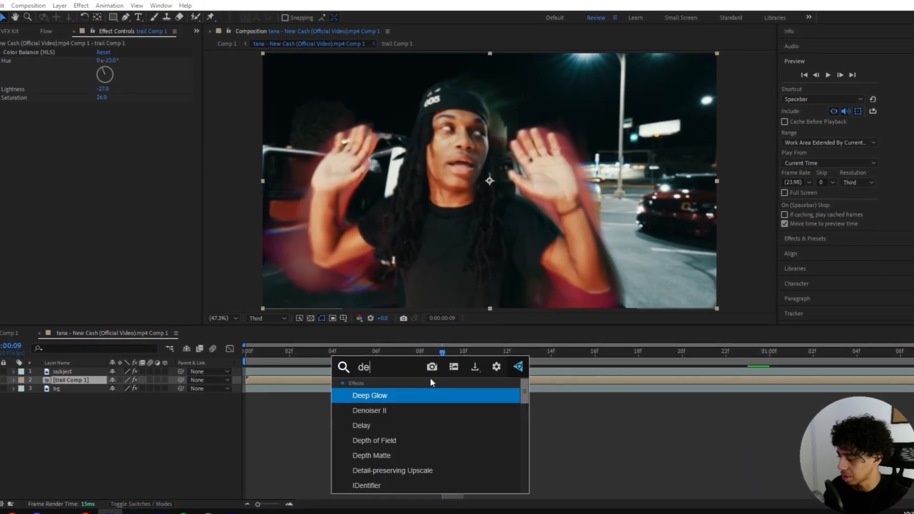
{"action": "key", "text": "Return"}
{"action": "left_click_drag", "start_coordinate": [99, 116], "coordinate": [138, 120]}
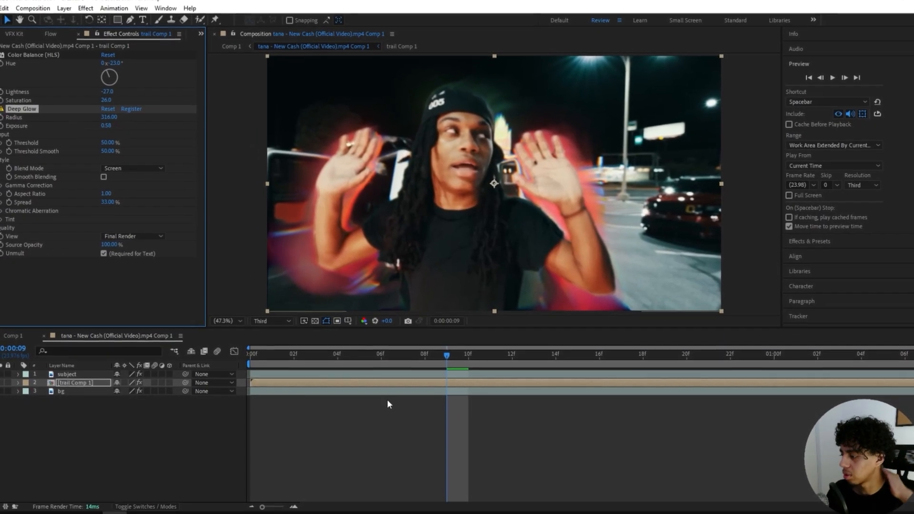
{"action": "left_click_drag", "start_coordinate": [490, 361], "coordinate": [485, 343]}
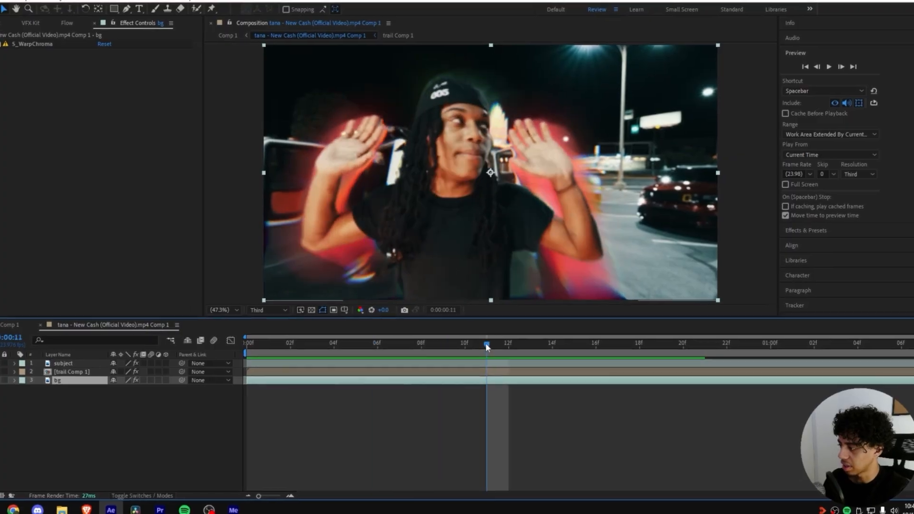
{"action": "left_click_drag", "start_coordinate": [601, 303], "coordinate": [552, 184]}
{"action": "scroll", "coordinate": [554, 183], "scroll_direction": "up", "scroll_amount": 2}
{"action": "left_click_drag", "start_coordinate": [633, 169], "coordinate": [575, 208]}
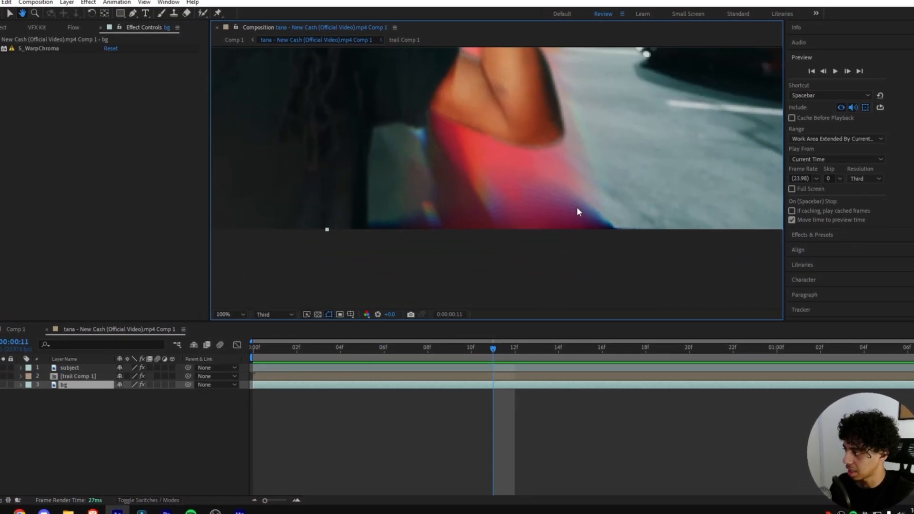
{"action": "scroll", "coordinate": [548, 210], "scroll_direction": "down", "scroll_amount": 3}
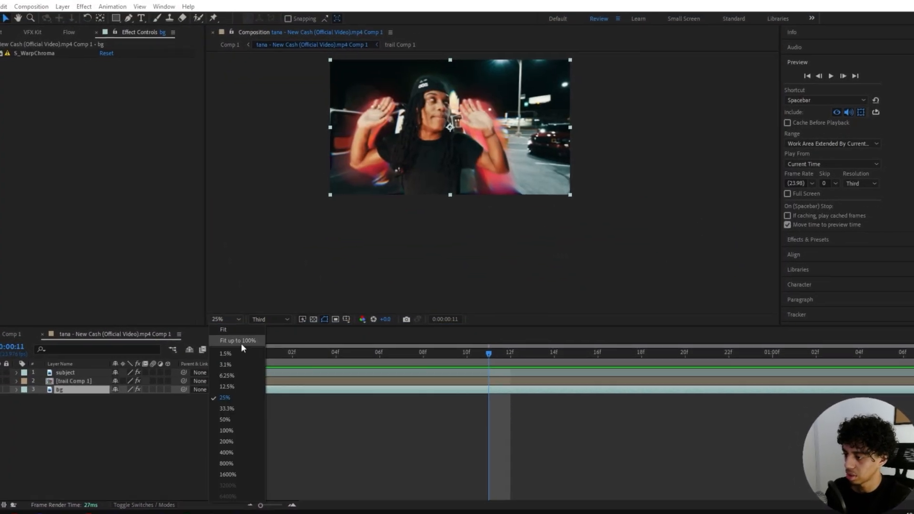
{"action": "left_click", "coordinate": [241, 341]}
{"action": "key", "text": "ctrl+space"}
Step: Apply Motion Tile to bg above S_WarpChroma with output height 290 and mirrored edges
{"action": "type", "text": "motion "}
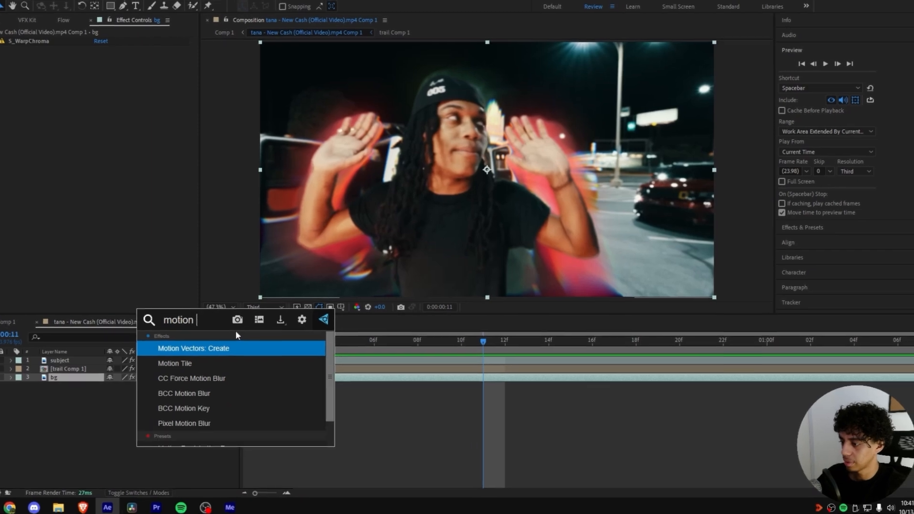
{"action": "type", "text": "tile"}
{"action": "key", "text": "Return"}
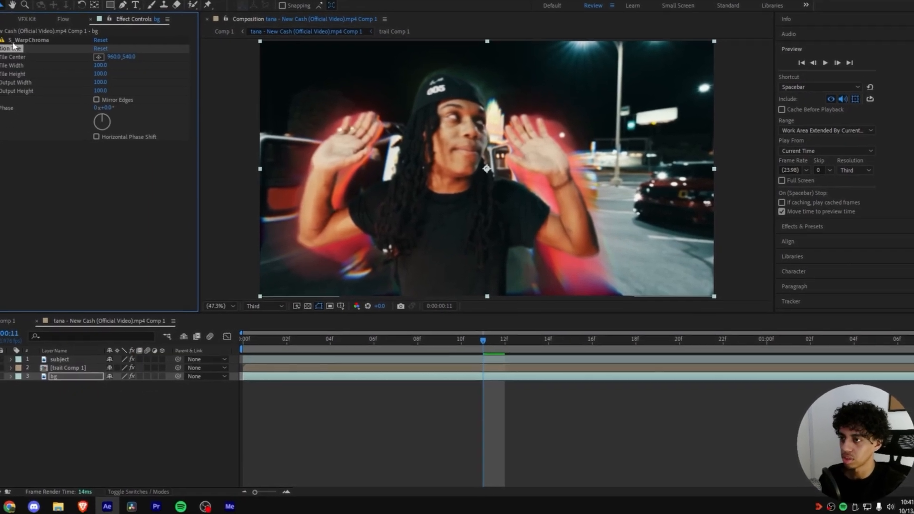
{"action": "left_click_drag", "start_coordinate": [15, 46], "coordinate": [17, 37]}
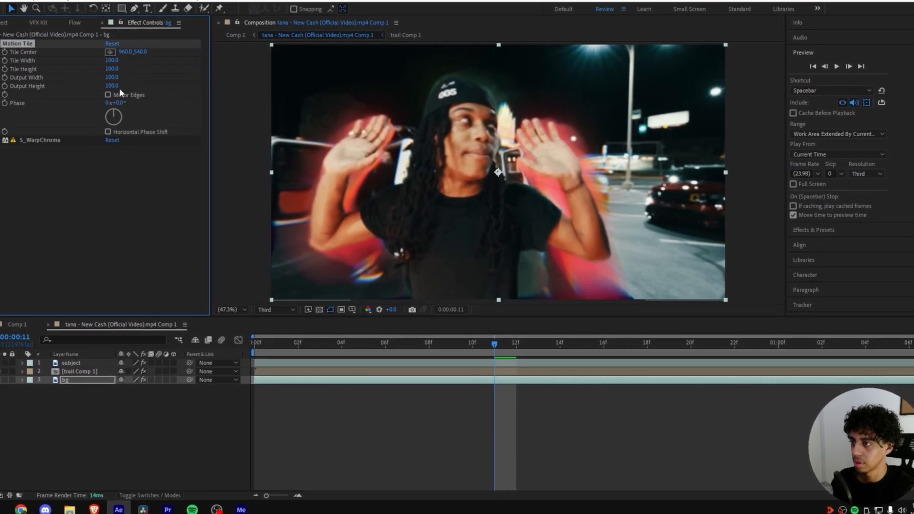
{"action": "left_click_drag", "start_coordinate": [113, 86], "coordinate": [122, 87]}
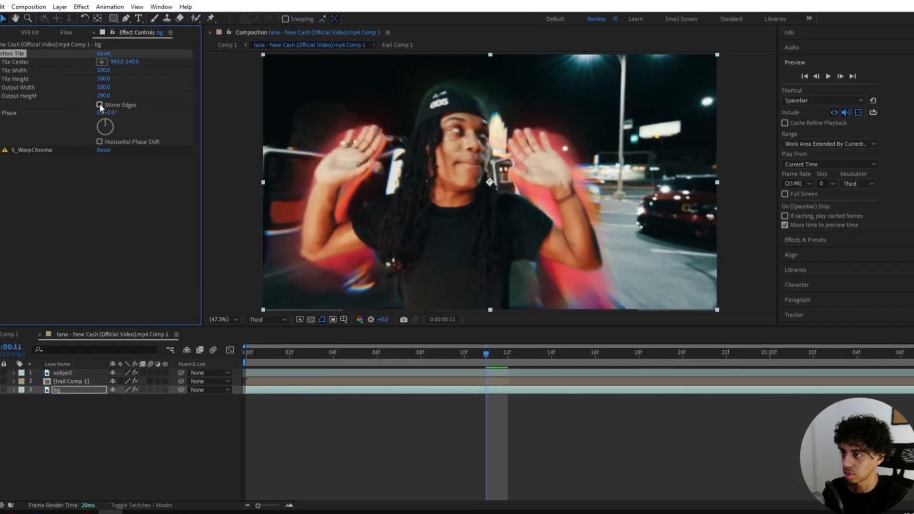
{"action": "left_click", "coordinate": [99, 105]}
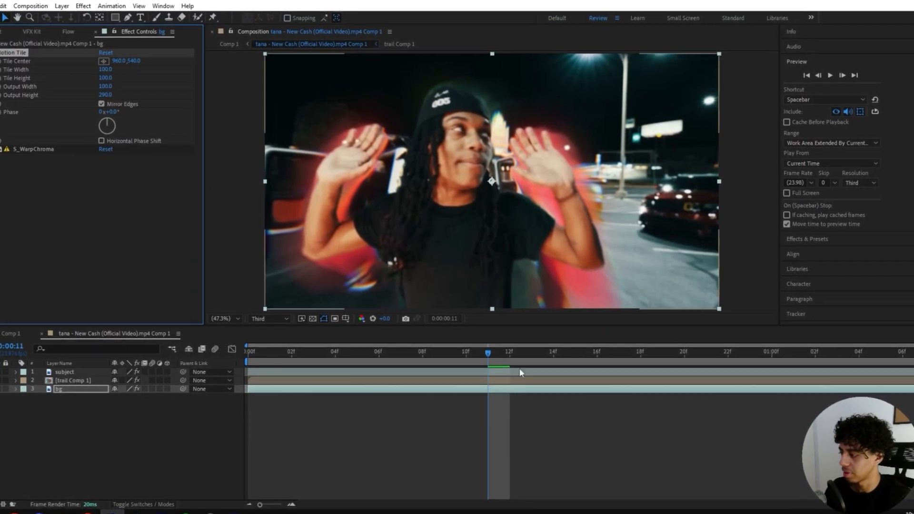
Step: Widen the Motion Tile output width to 270 and preview the tiled background
{"action": "left_click_drag", "start_coordinate": [499, 354], "coordinate": [540, 339]}
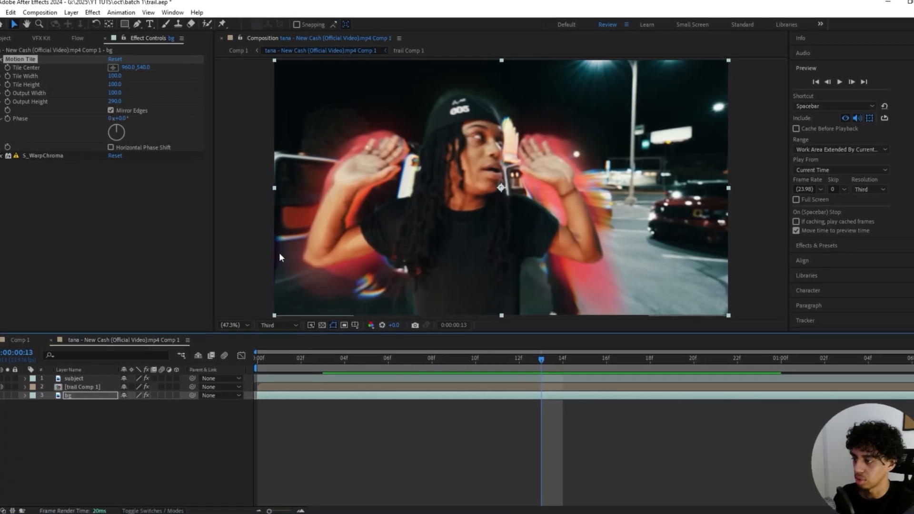
{"action": "scroll", "coordinate": [278, 255], "scroll_direction": "up", "scroll_amount": 1}
{"action": "left_click_drag", "start_coordinate": [259, 251], "coordinate": [369, 239]}
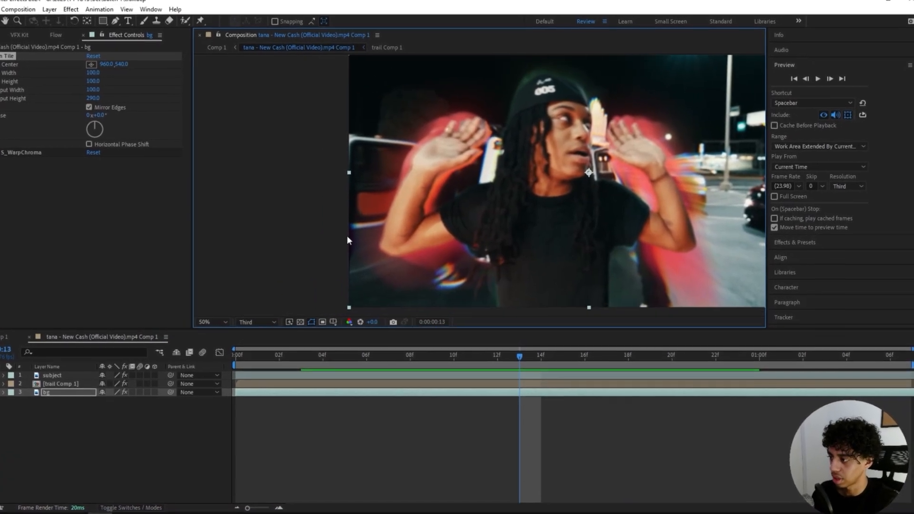
{"action": "left_click_drag", "start_coordinate": [92, 90], "coordinate": [101, 89]}
{"action": "left_click_drag", "start_coordinate": [426, 286], "coordinate": [269, 294]}
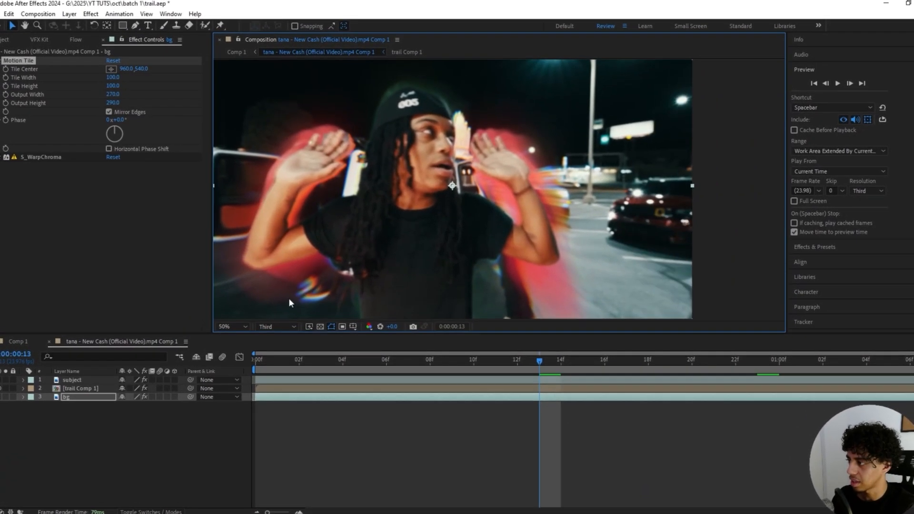
{"action": "key", "text": "shift+slash"}
{"action": "left_click_drag", "start_coordinate": [543, 362], "coordinate": [470, 340]}
{"action": "key", "text": "ctrl+space"}
Step: Apply CC Flo Motion to bg above S_WarpChroma, with Amount 1 set to 0
{"action": "type", "text": "f"}
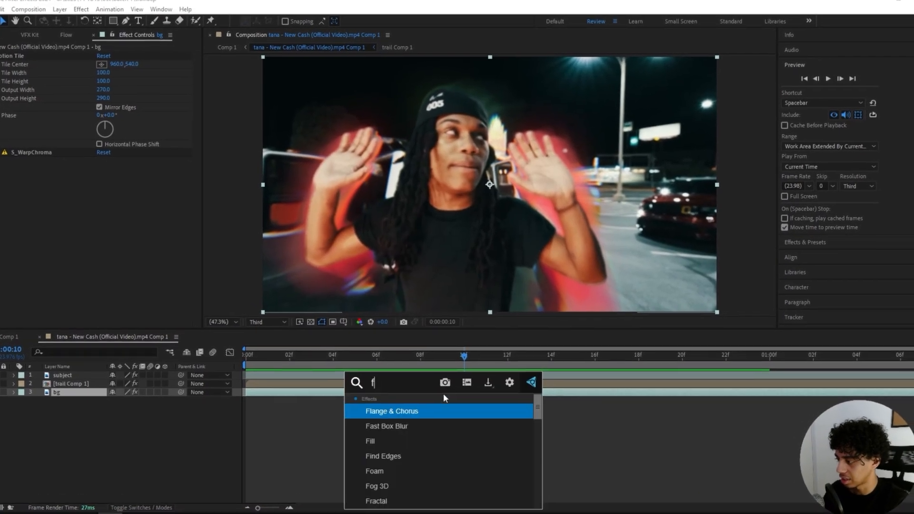
{"action": "type", "text": "lo"}
{"action": "key", "text": "Return"}
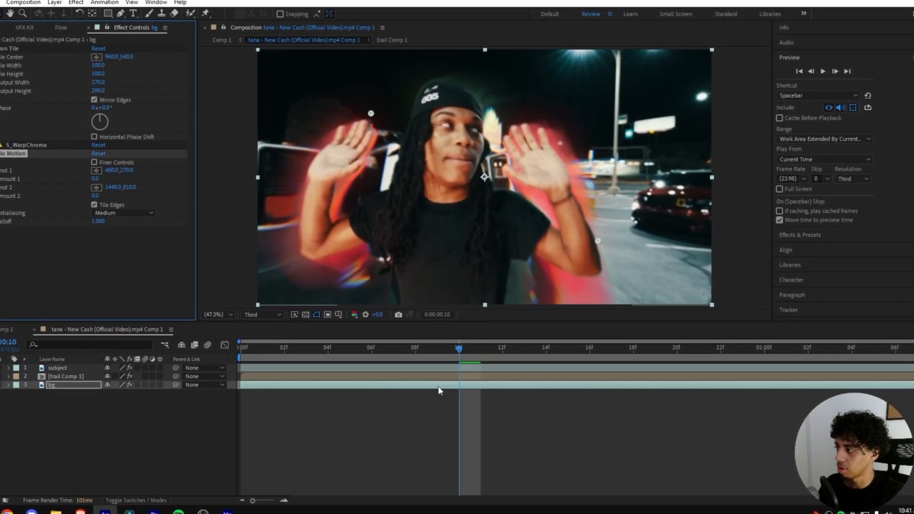
{"action": "left_click_drag", "start_coordinate": [112, 170], "coordinate": [180, 171]}
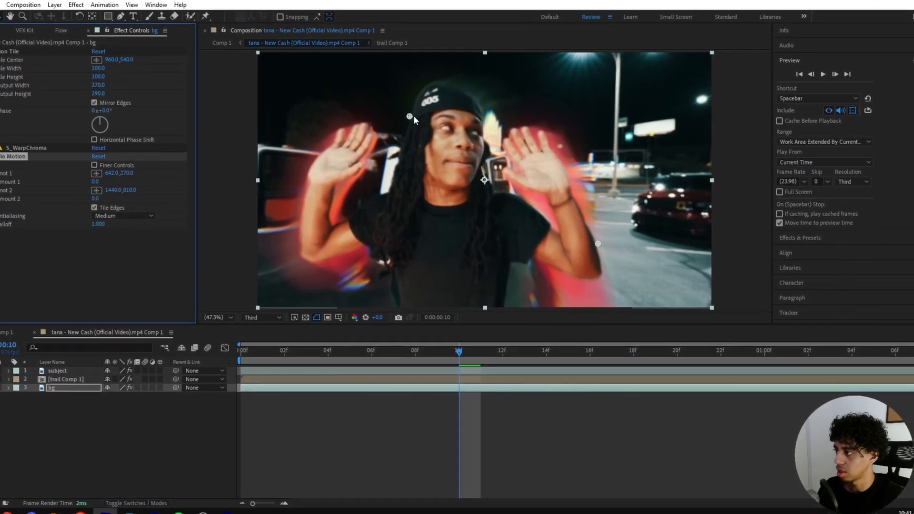
{"action": "left_click_drag", "start_coordinate": [416, 117], "coordinate": [461, 172]}
{"action": "left_click_drag", "start_coordinate": [101, 169], "coordinate": [174, 174]}
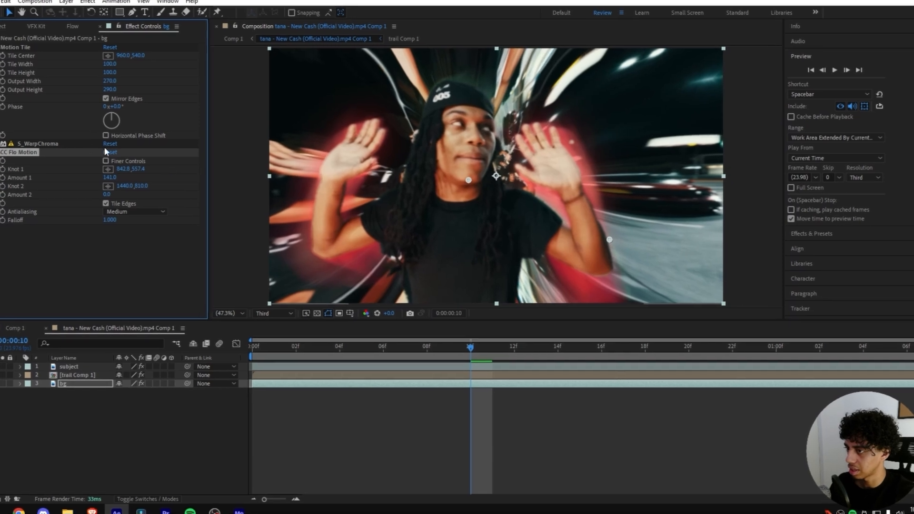
{"action": "left_click", "coordinate": [109, 178]}
{"action": "type", "text": "0"}
{"action": "mouse_move", "coordinate": [35, 152]}
{"action": "left_mouse_down"}
{"action": "mouse_move", "coordinate": [43, 158]}
{"action": "mouse_move", "coordinate": [30, 137]}
{"action": "left_mouse_up"}
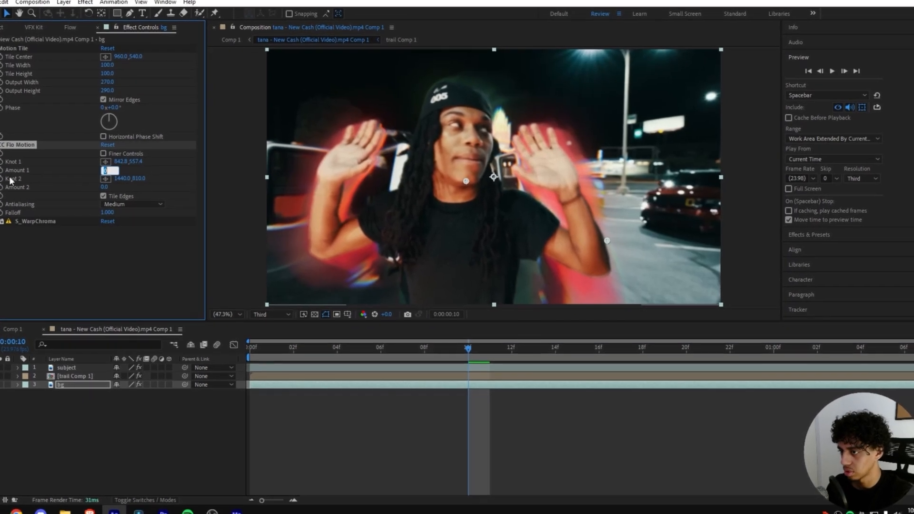
Step: Keyframe Amount 1 from 0 at the first frame to about 50 at the end
{"action": "left_click", "coordinate": [2, 170]}
{"action": "key", "text": "u"}
{"action": "left_click_drag", "start_coordinate": [468, 402], "coordinate": [254, 402]}
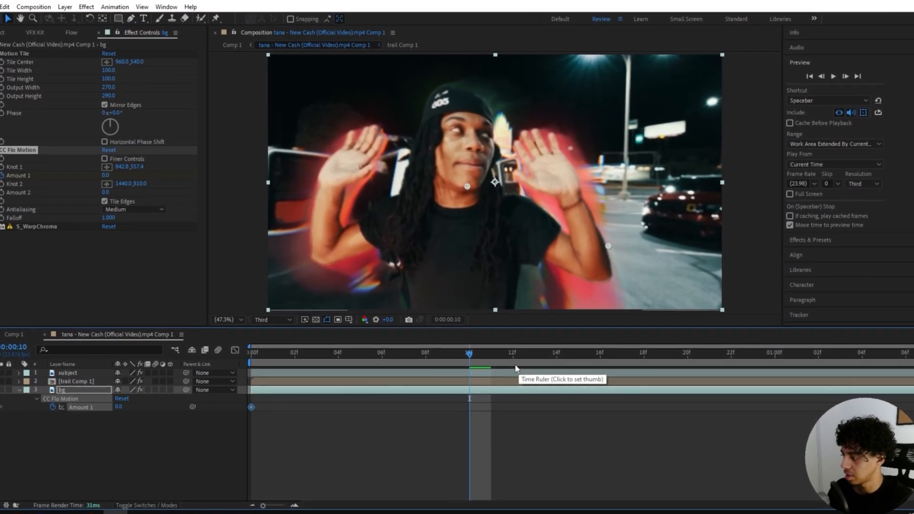
{"action": "key", "text": "space"}
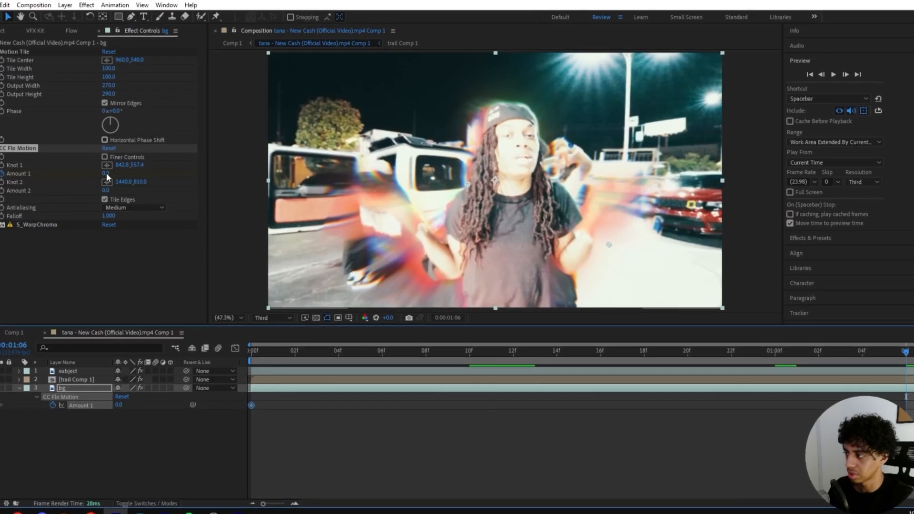
{"action": "left_click_drag", "start_coordinate": [107, 173], "coordinate": [132, 159]}
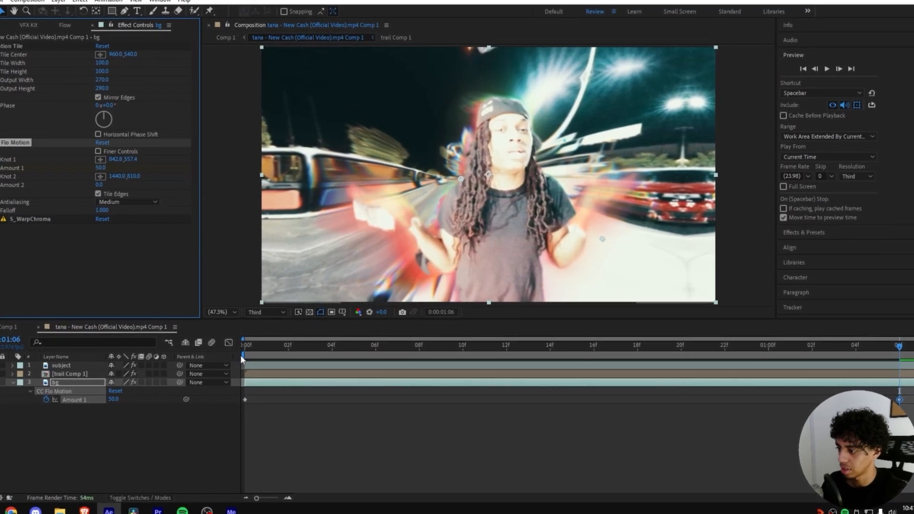
{"action": "left_click", "coordinate": [242, 358]}
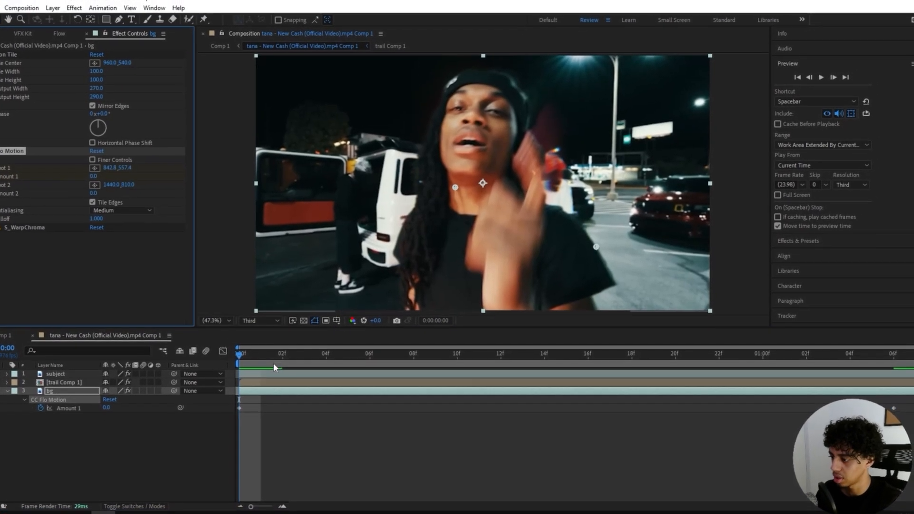
Step: Centre Knot 1 on the frame, preview the warp, and add a new adjustment layer
{"action": "left_click_drag", "start_coordinate": [455, 187], "coordinate": [482, 184]}
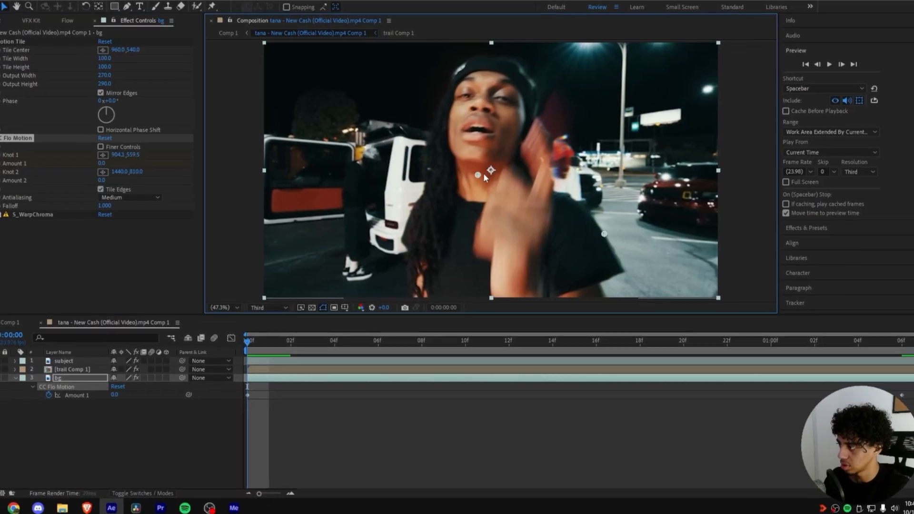
{"action": "left_click_drag", "start_coordinate": [290, 339], "coordinate": [438, 342]}
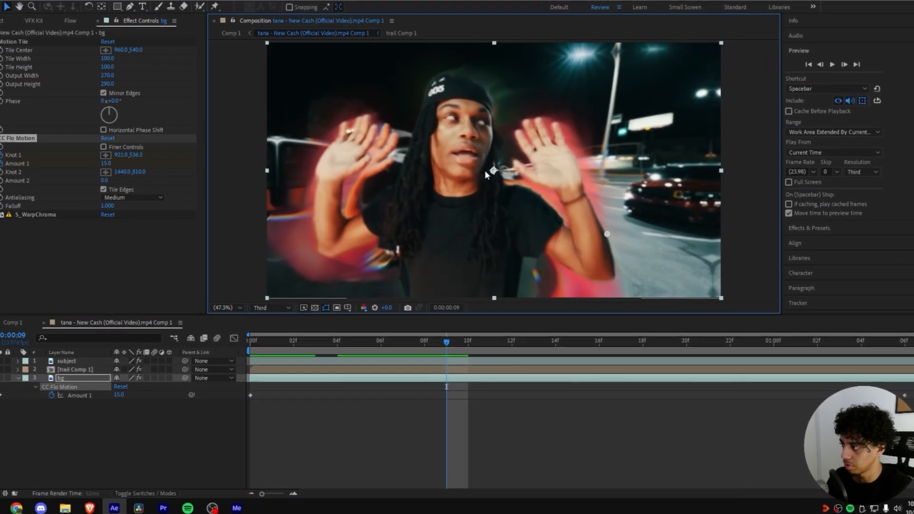
{"action": "left_click_drag", "start_coordinate": [484, 170], "coordinate": [483, 176]}
{"action": "left_click_drag", "start_coordinate": [468, 341], "coordinate": [903, 363]}
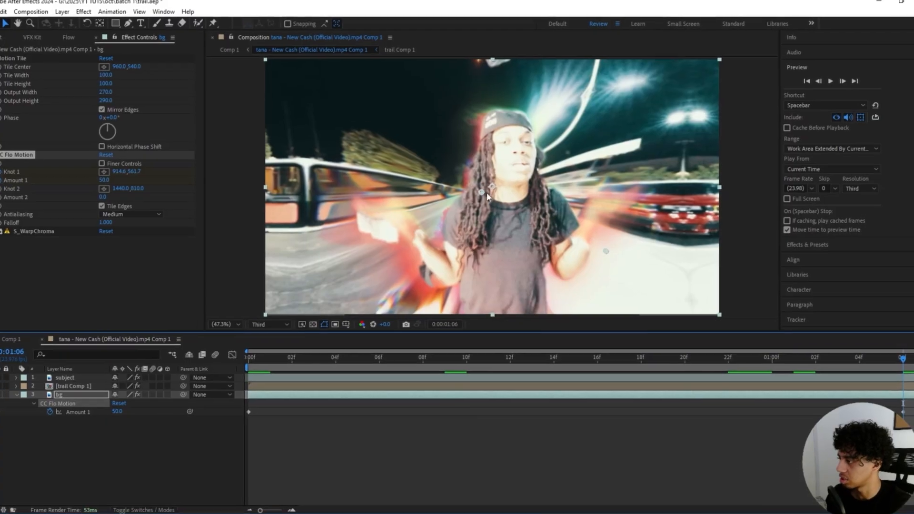
{"action": "left_click_drag", "start_coordinate": [482, 197], "coordinate": [505, 193]}
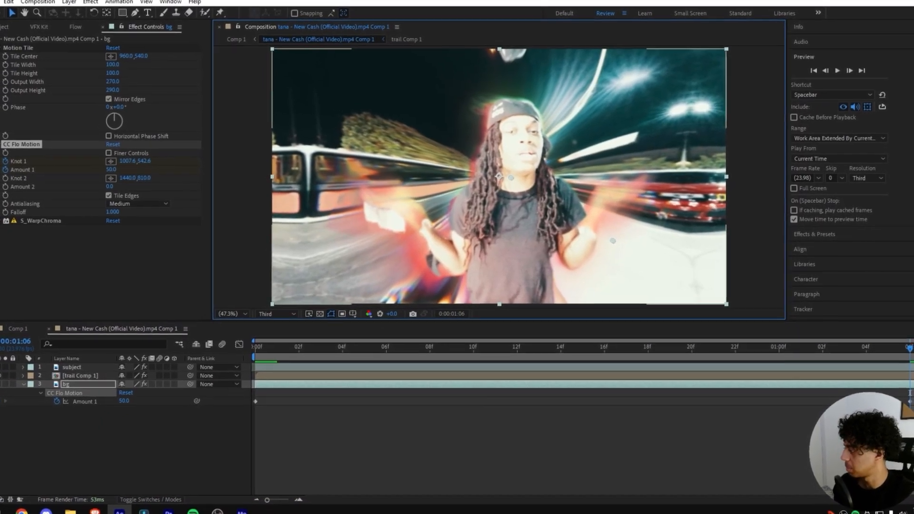
{"action": "left_click_drag", "start_coordinate": [904, 350], "coordinate": [255, 355]}
{"action": "key", "text": "space"}
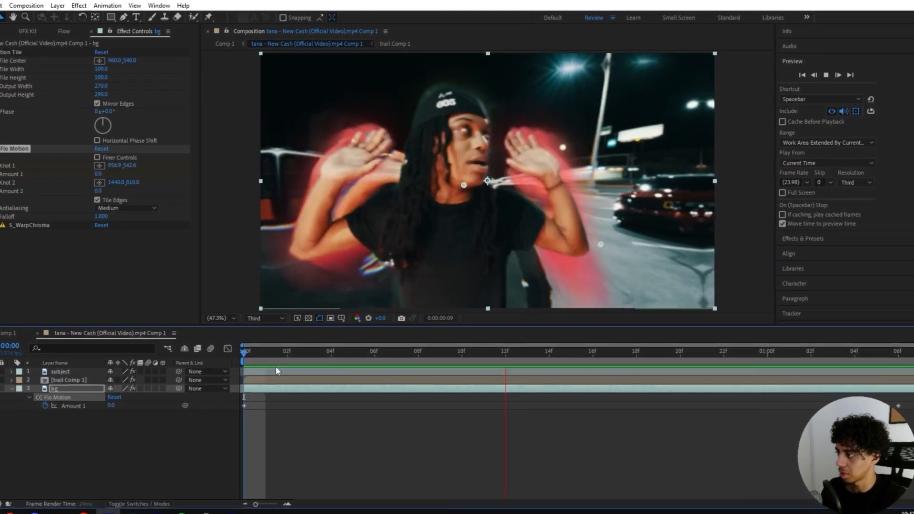
{"action": "left_click", "coordinate": [290, 446]}
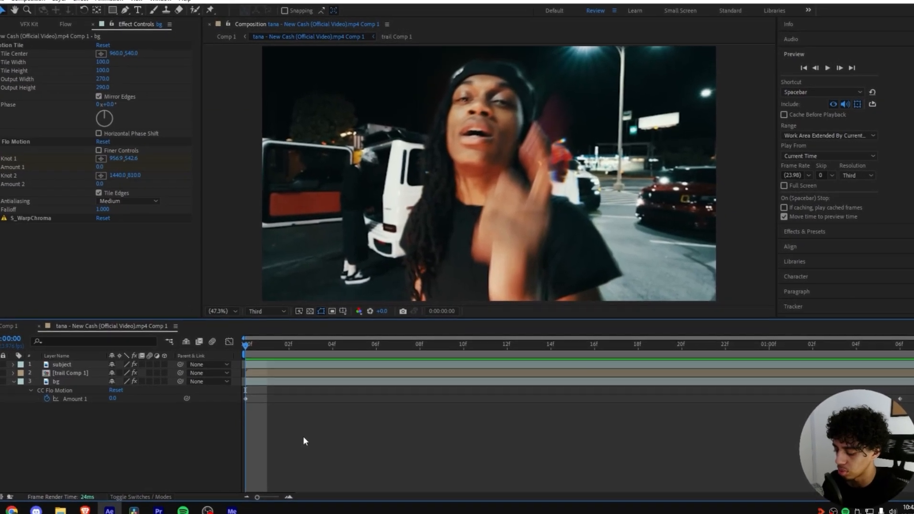
{"action": "key", "text": "ctrl+alt+y"}
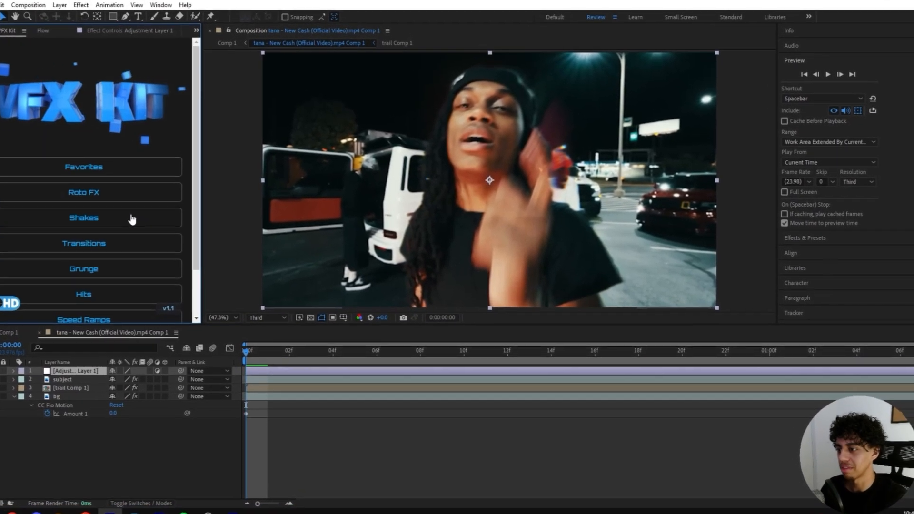
Step: Apply the Subtle Vertical Shake preset from the VFX Kit Shakes to Adjustment Layer 1
{"action": "scroll", "coordinate": [128, 224], "scroll_direction": "down", "scroll_amount": 2}
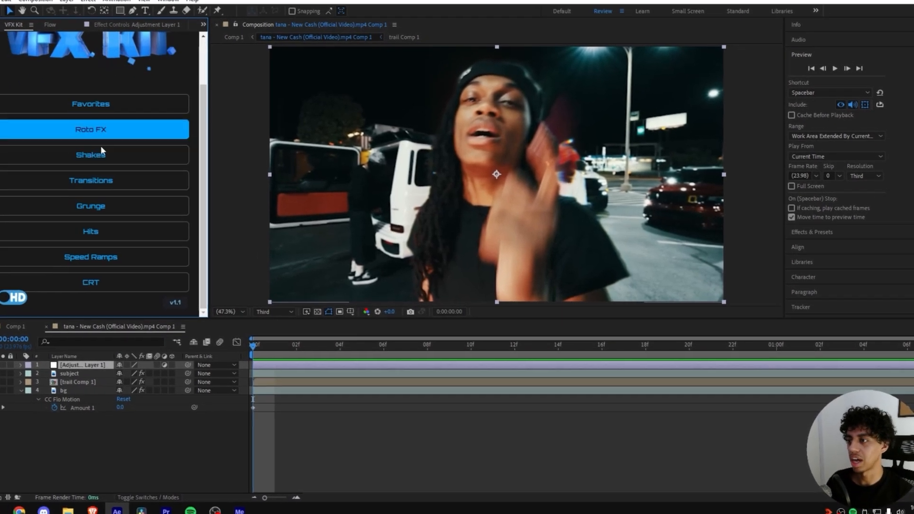
{"action": "scroll", "coordinate": [124, 157], "scroll_direction": "up", "scroll_amount": 2}
{"action": "left_click", "coordinate": [101, 197]}
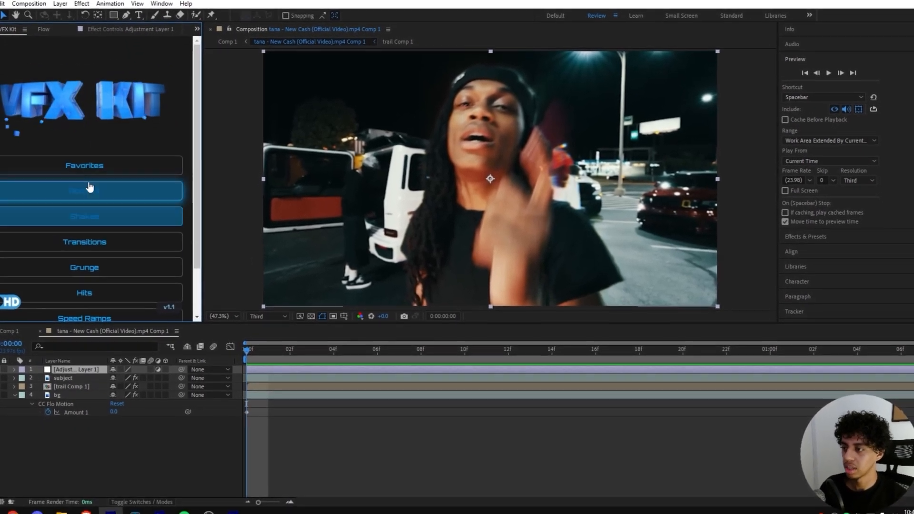
{"action": "scroll", "coordinate": [112, 224], "scroll_direction": "down", "scroll_amount": 2}
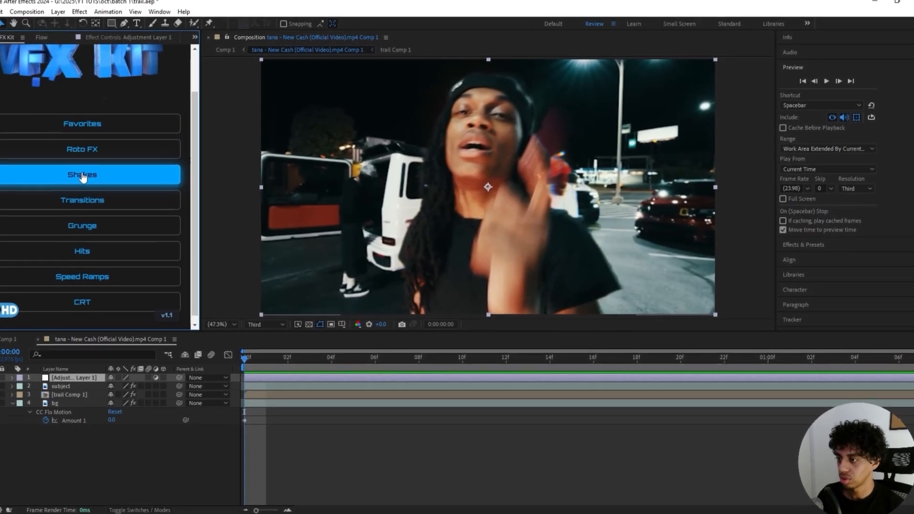
{"action": "left_click", "coordinate": [90, 176]}
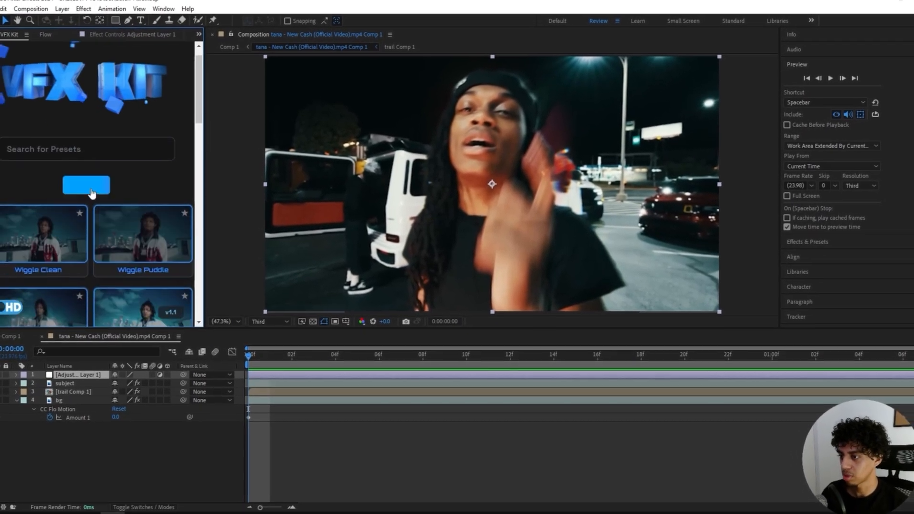
{"action": "scroll", "coordinate": [86, 178], "scroll_direction": "down", "scroll_amount": 5}
{"action": "scroll", "coordinate": [38, 164], "scroll_direction": "down", "scroll_amount": 6}
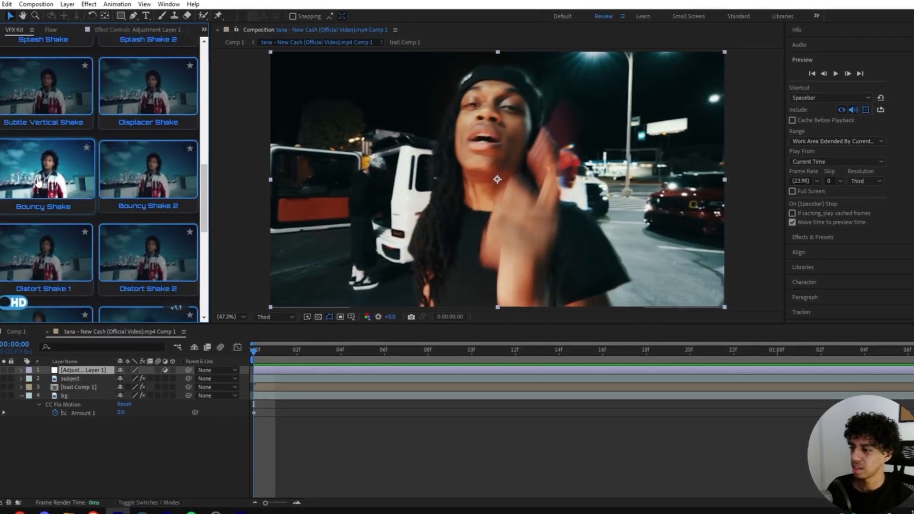
{"action": "scroll", "coordinate": [40, 172], "scroll_direction": "up", "scroll_amount": 6}
{"action": "scroll", "coordinate": [32, 204], "scroll_direction": "down", "scroll_amount": 4}
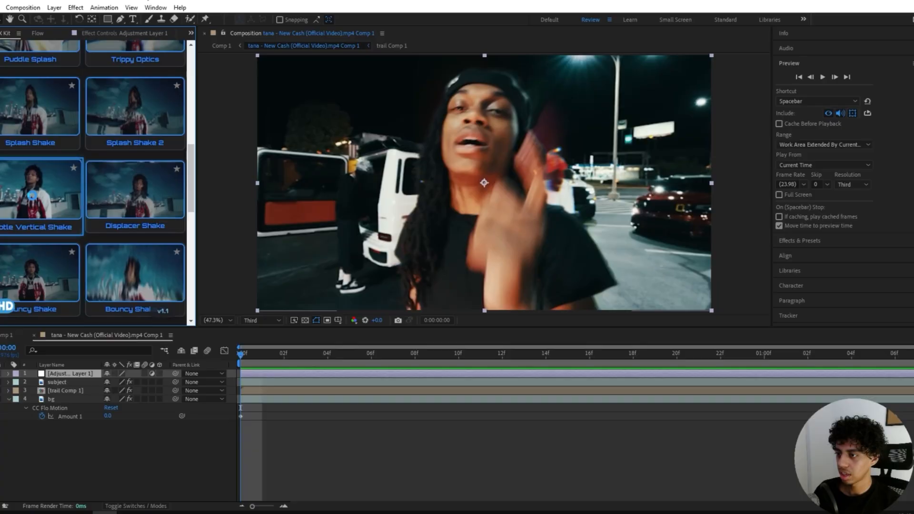
{"action": "left_click", "coordinate": [40, 203]}
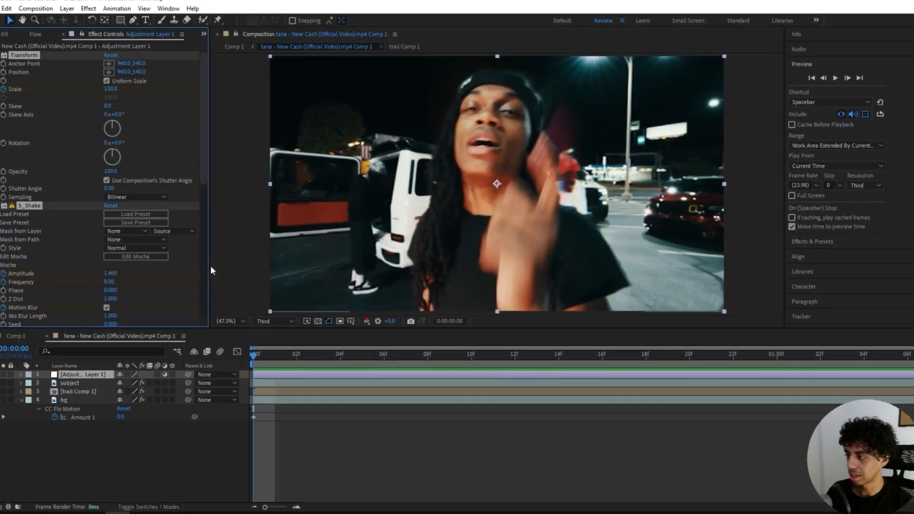
Step: Enable motion blur on Adjustment Layer 1 and preview the shaken composition
{"action": "key", "text": "space"}
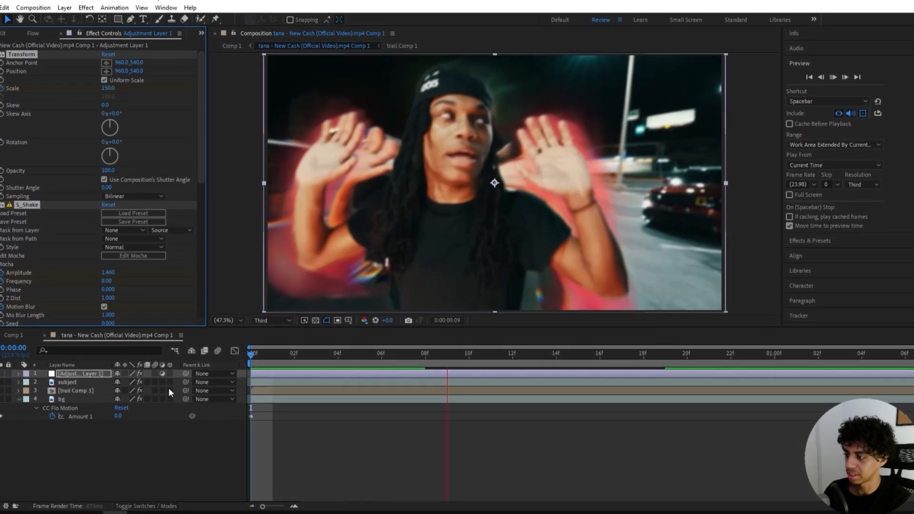
{"action": "left_click", "coordinate": [151, 365]}
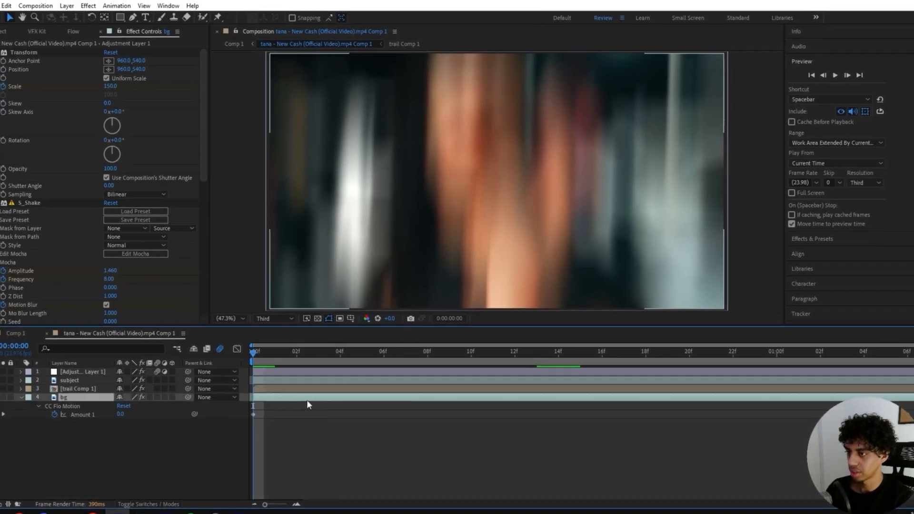
{"action": "left_click", "coordinate": [299, 397]}
{"action": "key", "text": "space"}
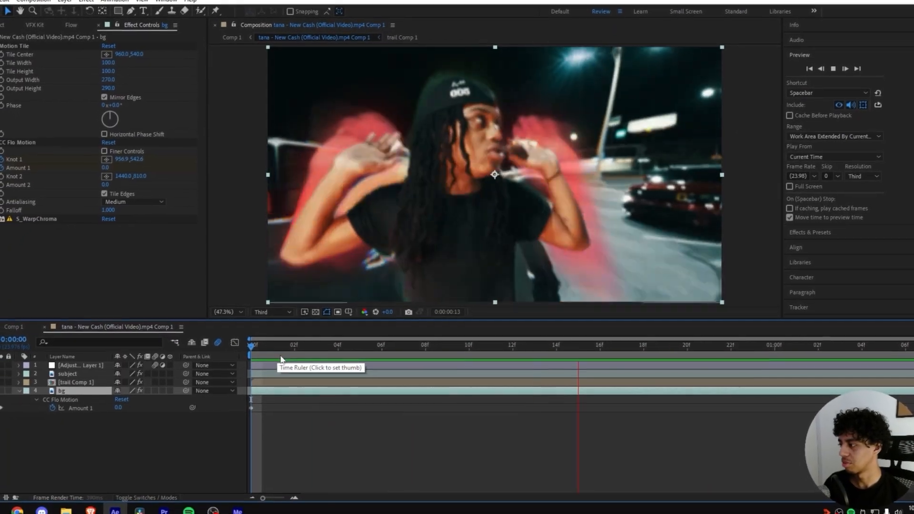
Step: Stop the preview, step to the second frame, and replay the shaken clip
{"action": "key", "text": "space"}
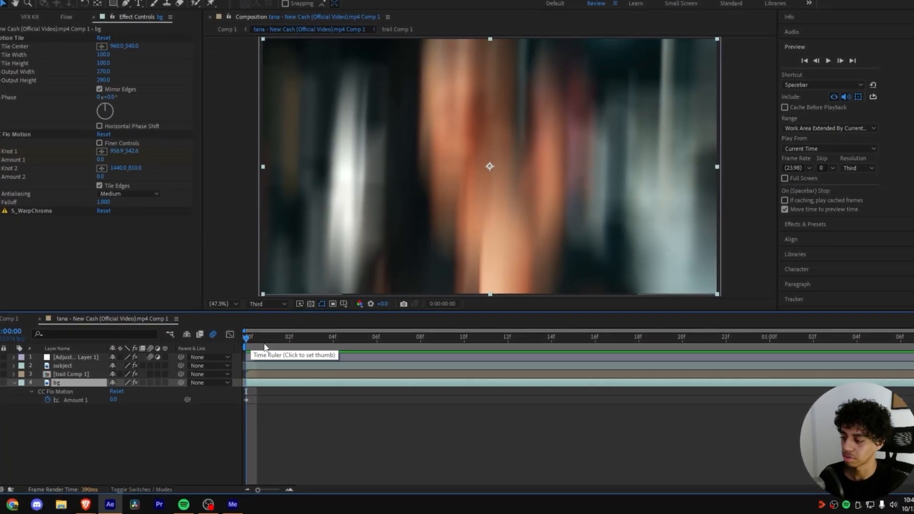
{"action": "left_click_drag", "start_coordinate": [262, 356], "coordinate": [322, 355]}
{"action": "key", "text": "space"}
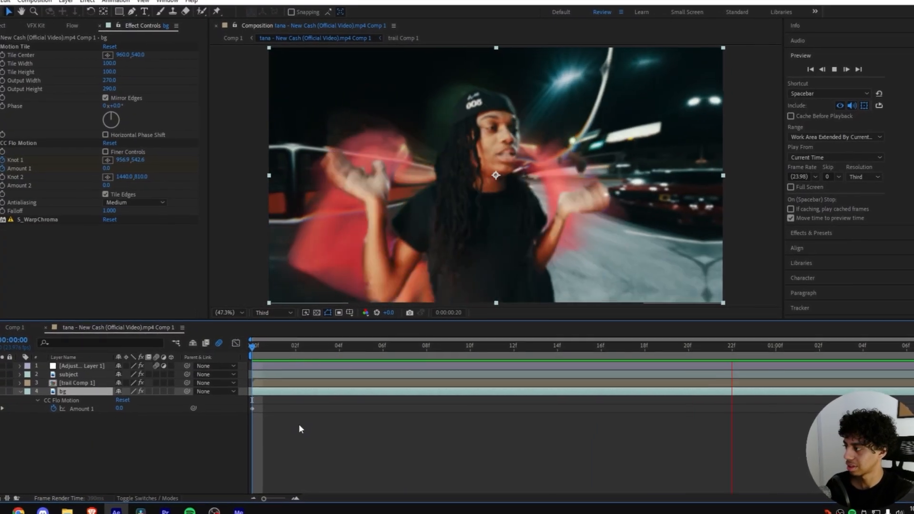
{"action": "key", "text": "space"}
Step: Widen the VFX Kit preset browser and browse the shake presets
{"action": "left_click", "coordinate": [36, 25]}
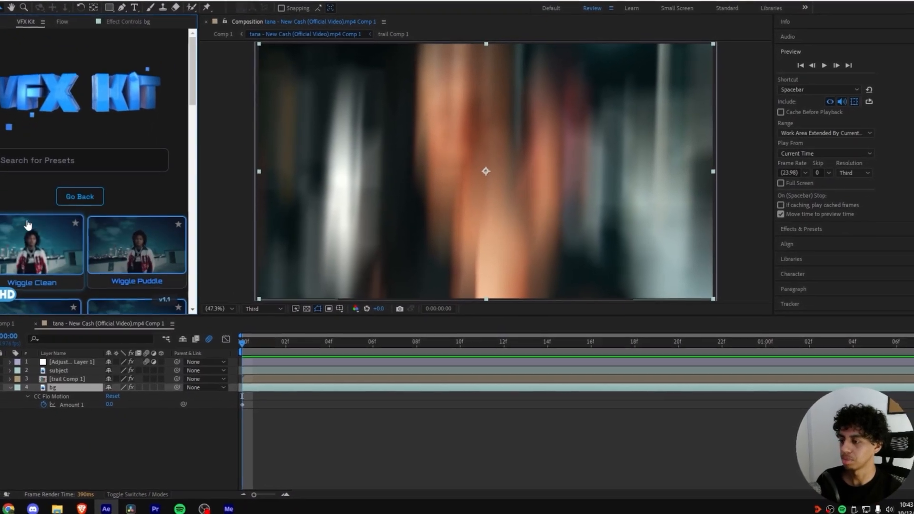
{"action": "scroll", "coordinate": [28, 214], "scroll_direction": "down", "scroll_amount": 5}
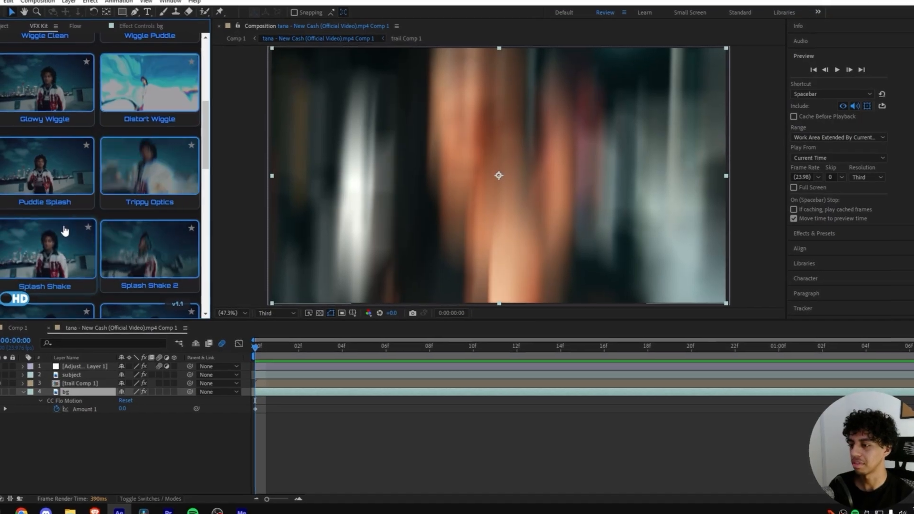
{"action": "scroll", "coordinate": [67, 229], "scroll_direction": "up", "scroll_amount": 5}
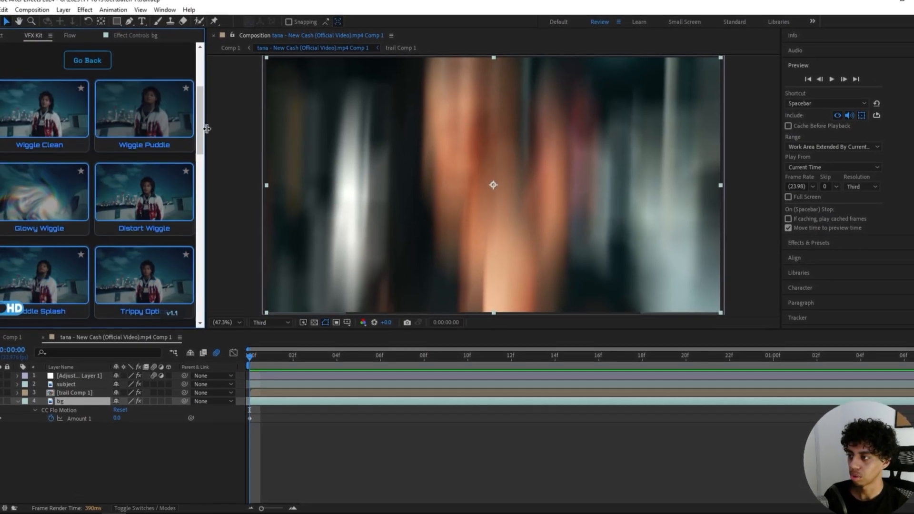
{"action": "left_click_drag", "start_coordinate": [204, 128], "coordinate": [240, 131]}
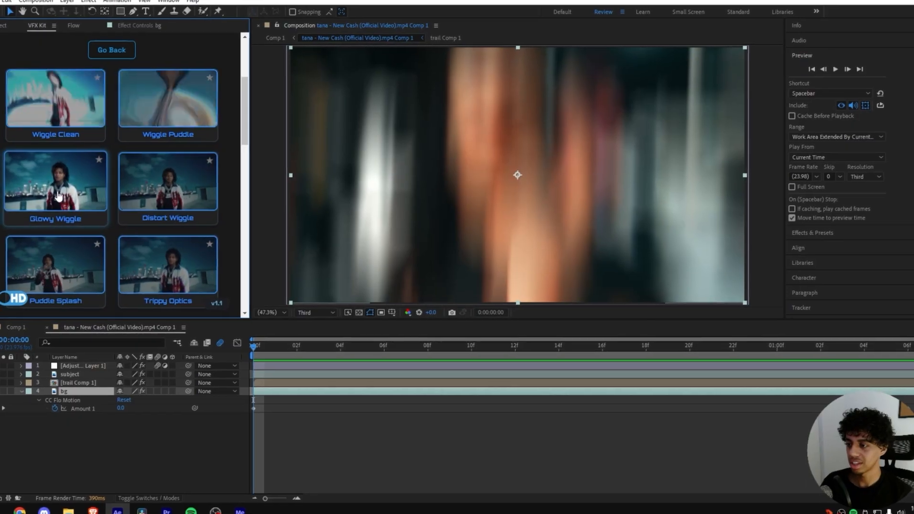
{"action": "scroll", "coordinate": [72, 200], "scroll_direction": "down", "scroll_amount": 3}
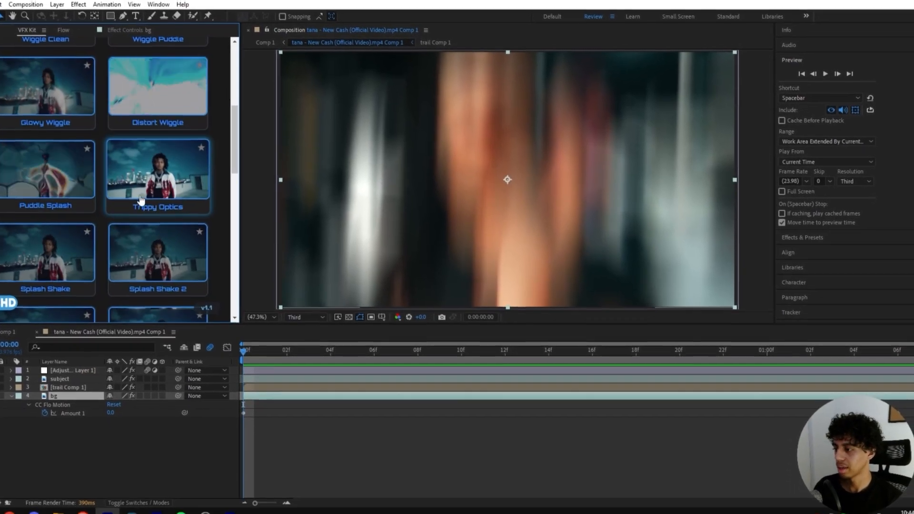